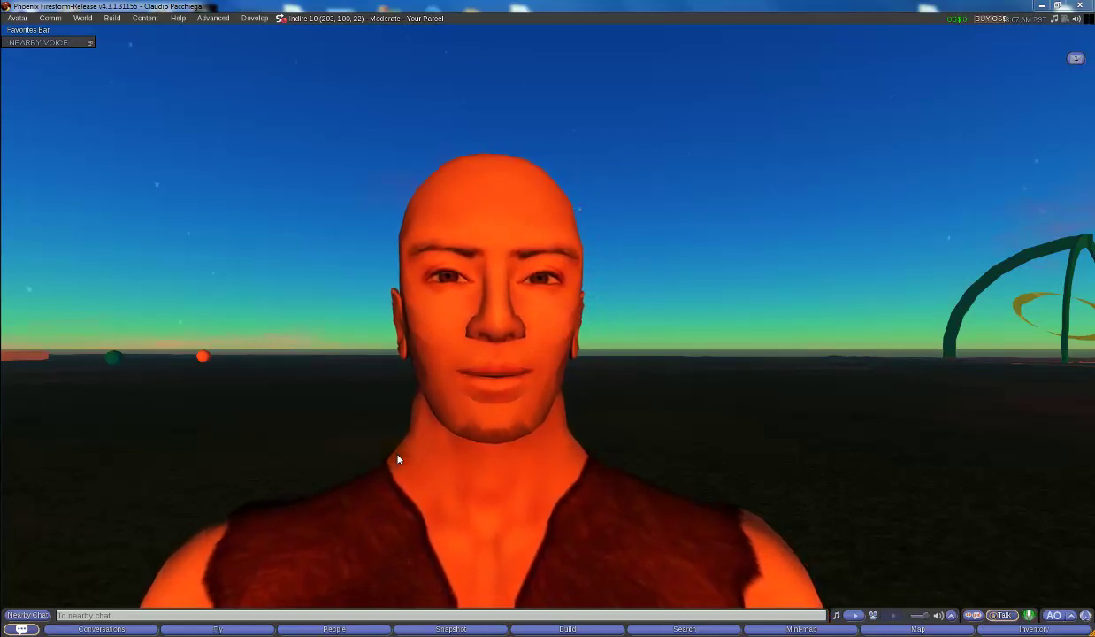
Step: Create a box primitive on the open ground beside the avatar
click(499, 545)
mouse_move(498, 545)
alt+mouse_down()
mouse_move(506, 571)
mouse_move(506, 509)
mouse_move(506, 562)
alt+mouse_up()
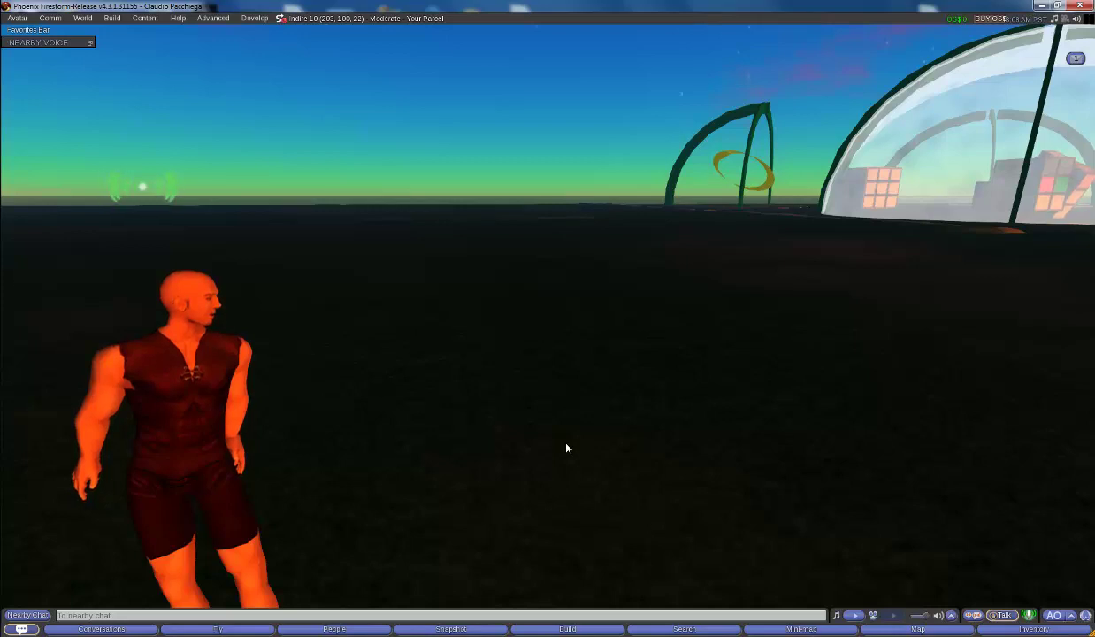
right_click(570, 438)
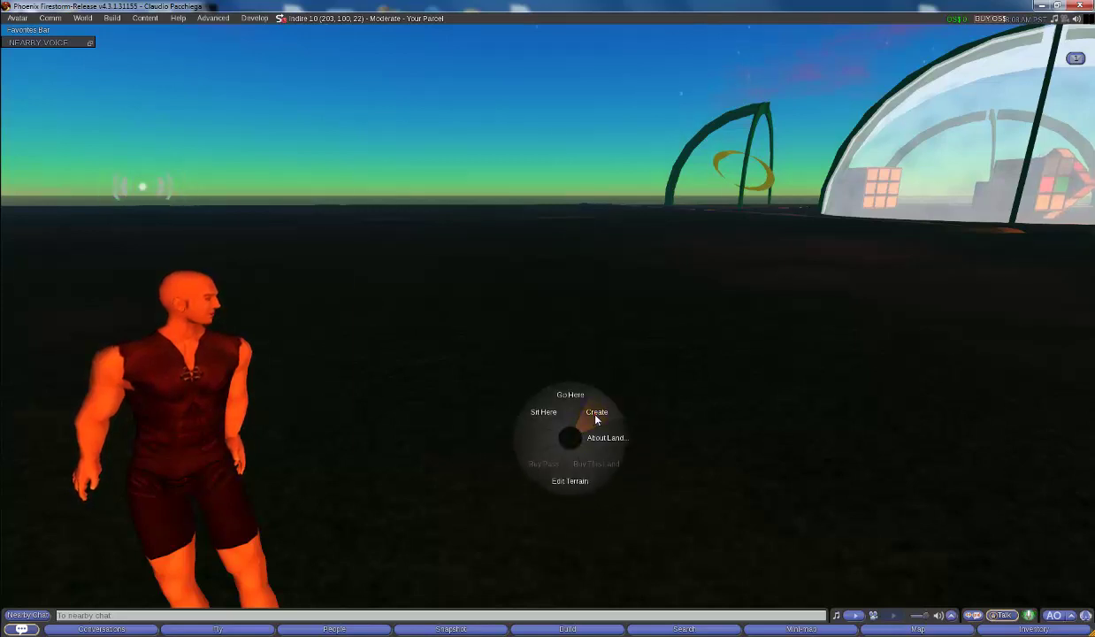
click(596, 412)
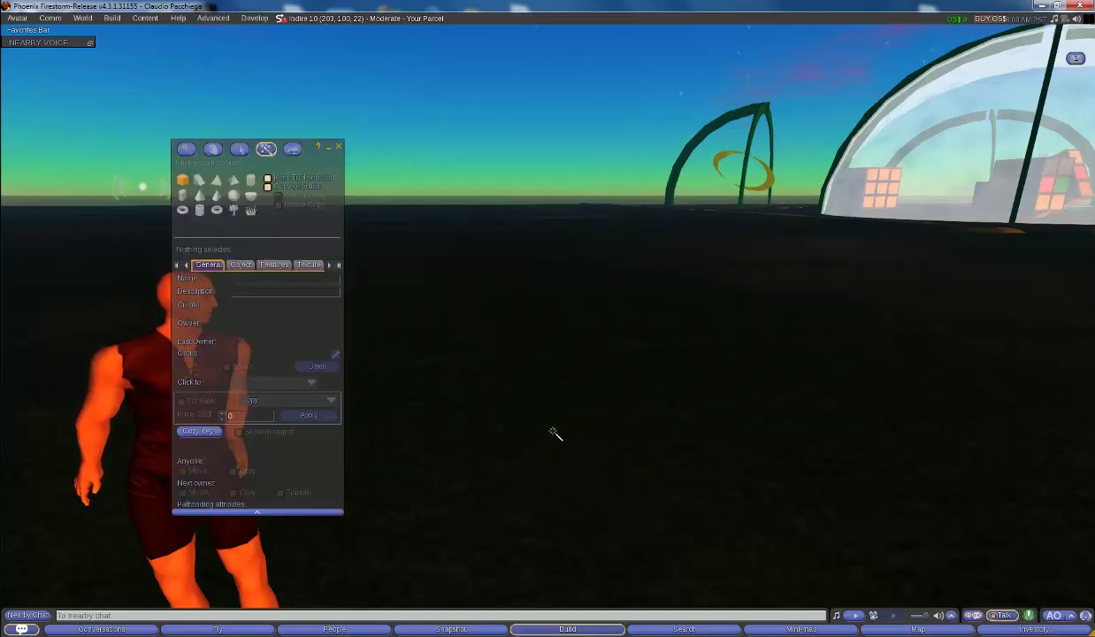
click(555, 433)
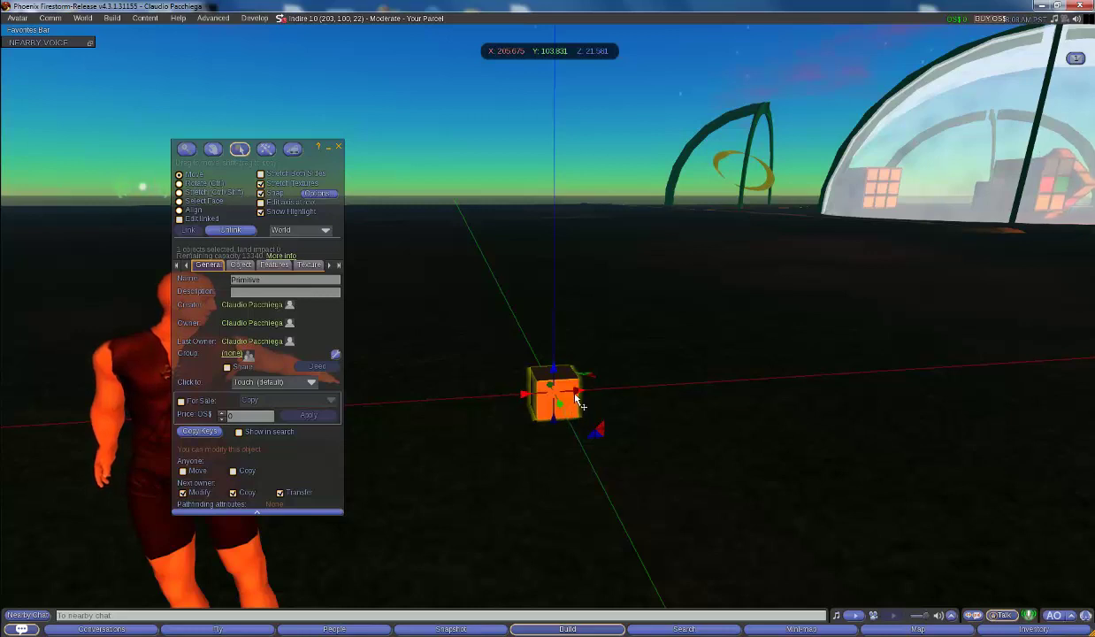
Step: Stretch the box upward into a column about 2.97 m tall
key(ctrl)
key(ctrl+shift)
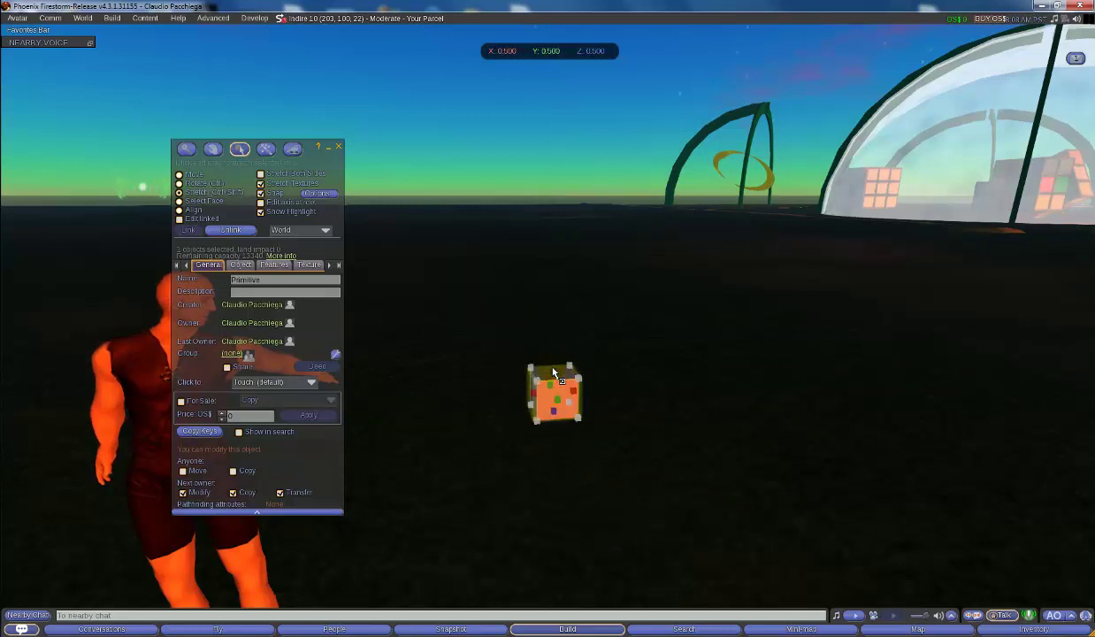
ctrl+shift+drag(554, 371, 559, 165)
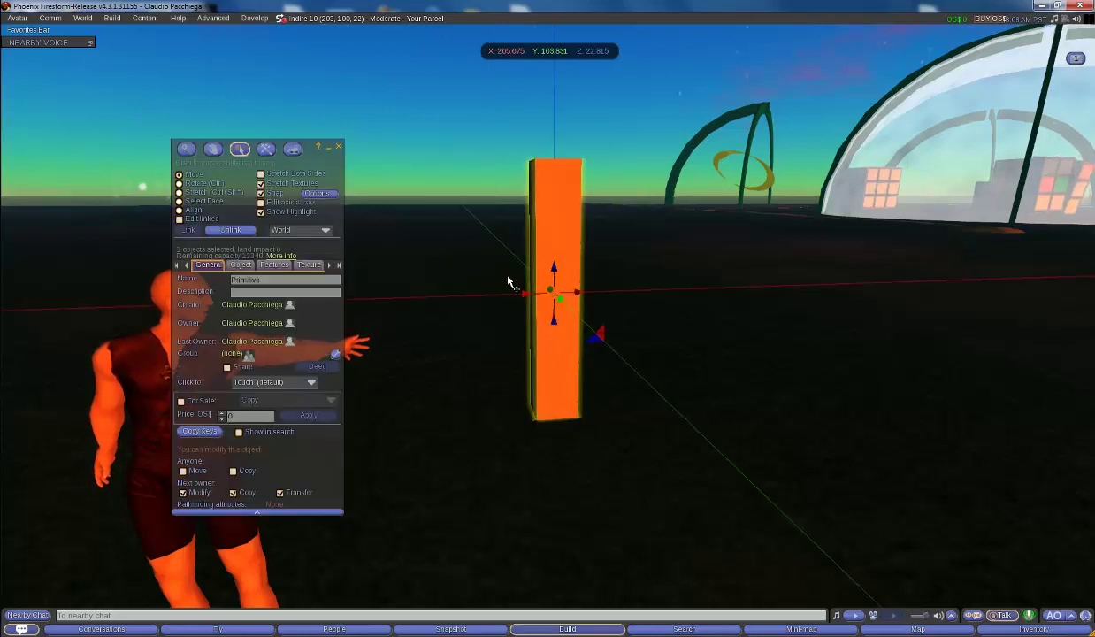
Step: Rename the column object as Lancetta
alt+drag(539, 265, 604, 319)
key(ctrl)
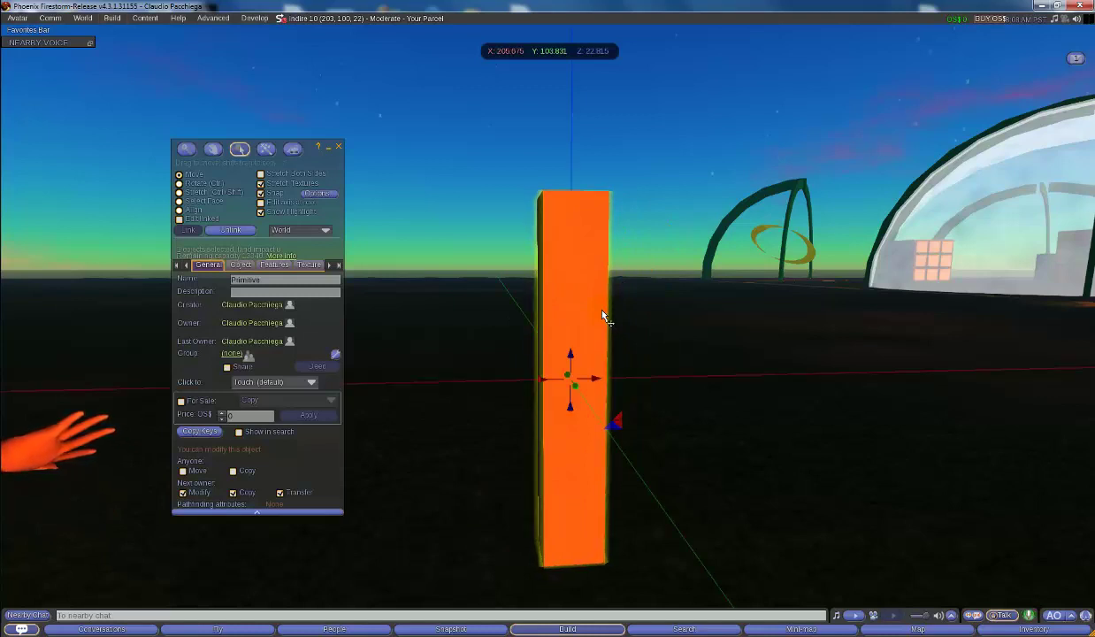
click(257, 279)
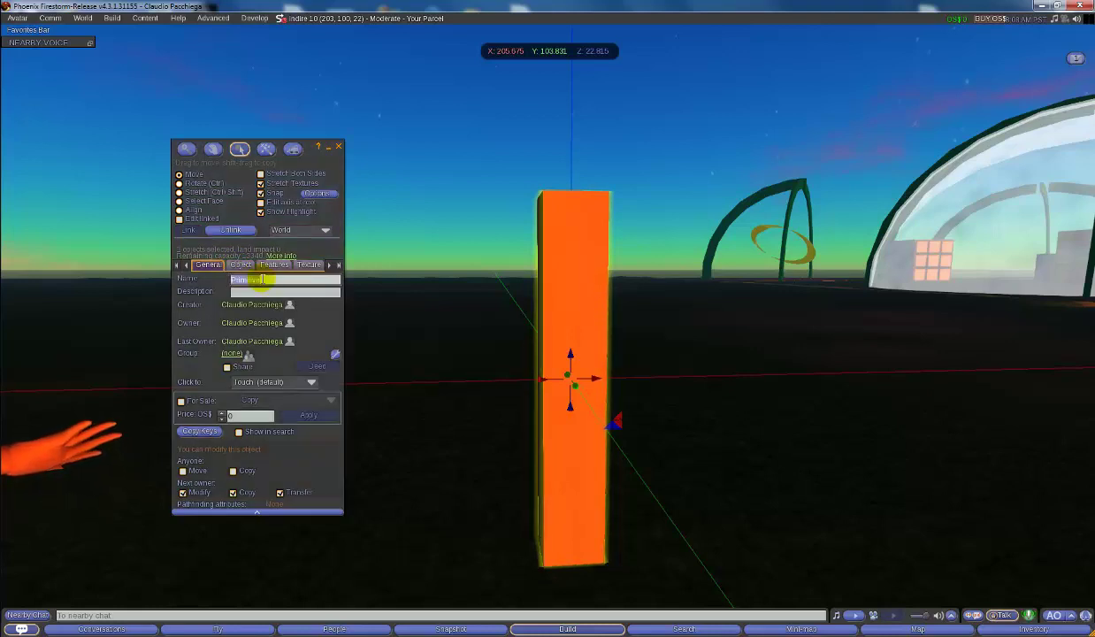
text(Lancetta)
key(Tab)
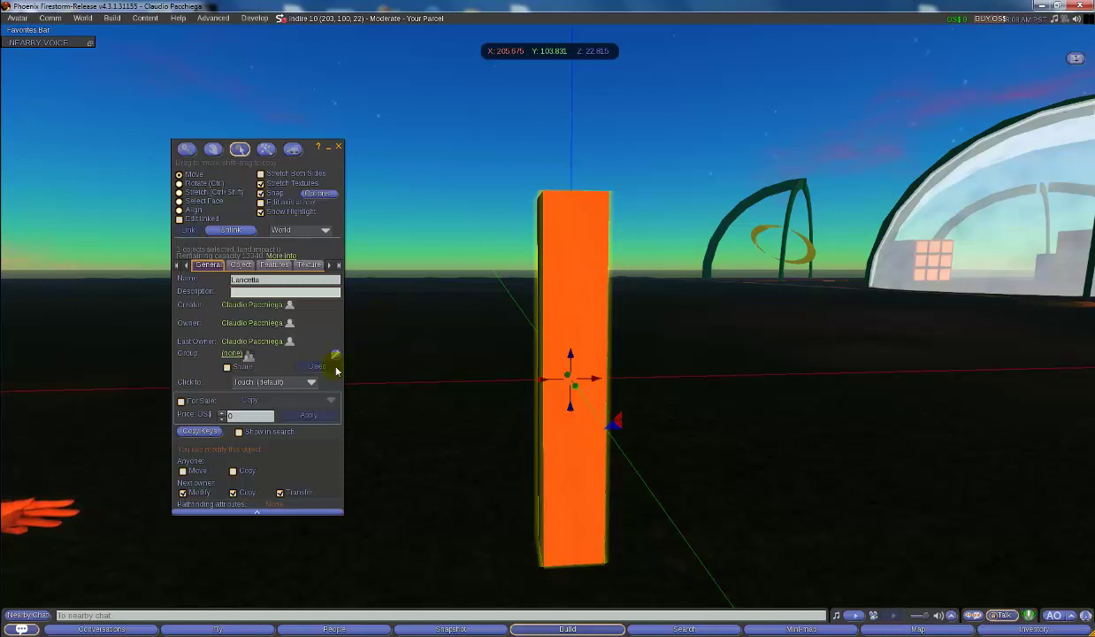
Step: Set the column's slice end to 0.5 and stretch its Z size to about 3.83 m
click(240, 265)
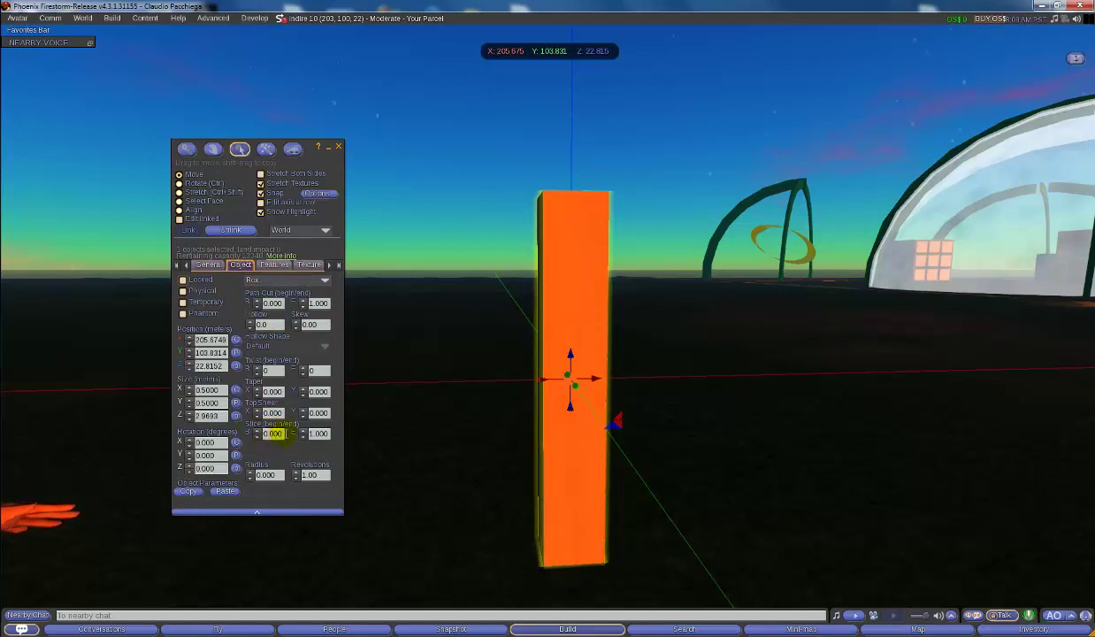
click(317, 433)
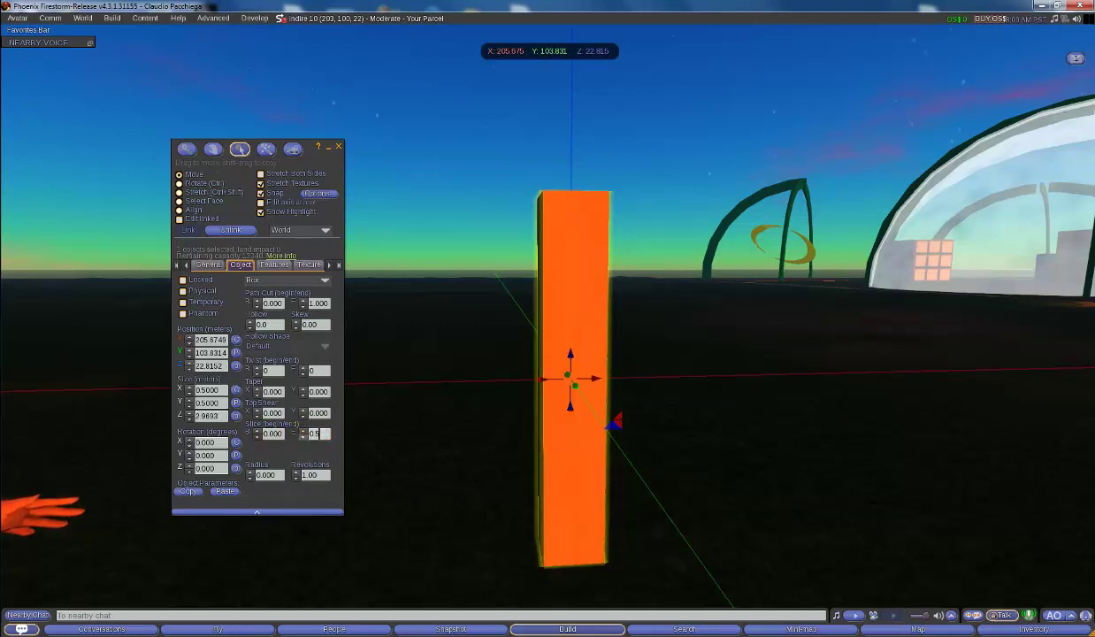
key(Tab)
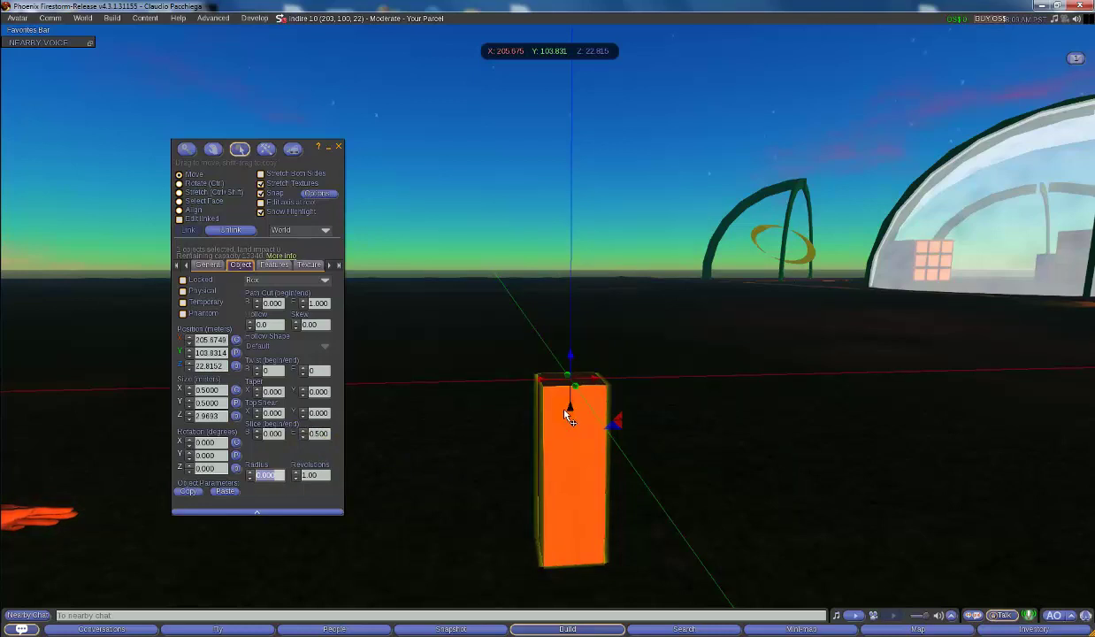
key(ctrl+shift)
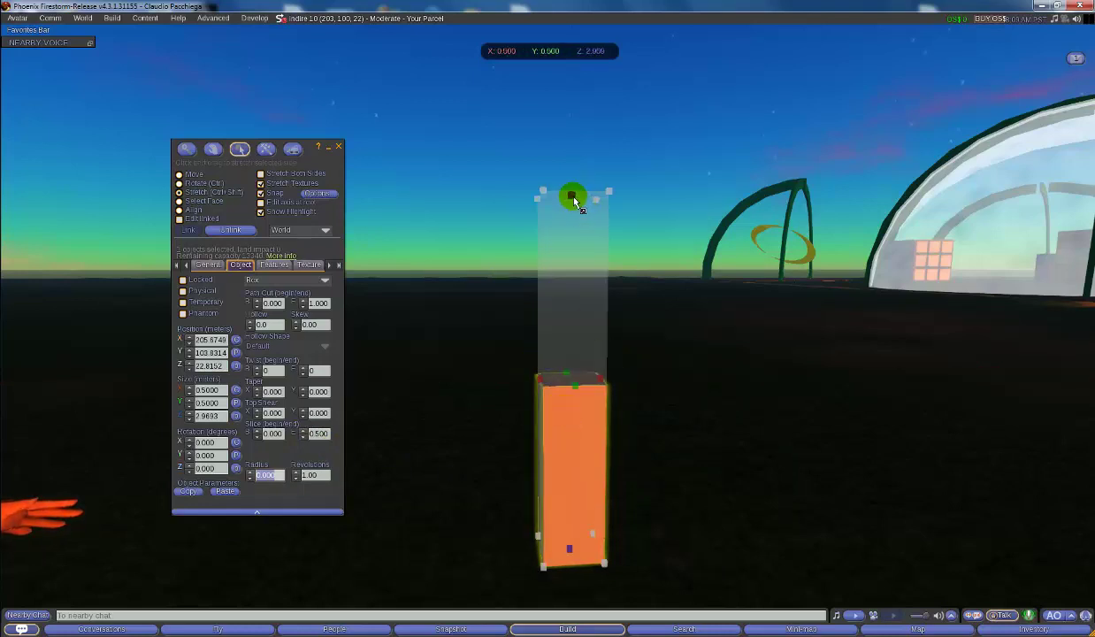
drag(573, 201, 570, 84)
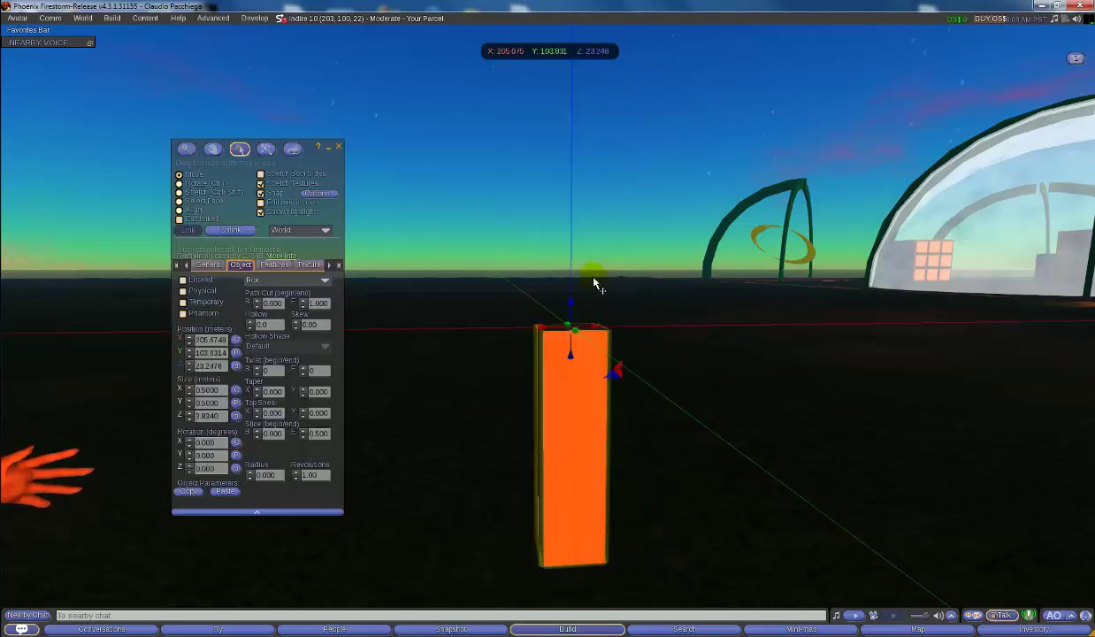
Step: Raise the sliced bar to about Z 23.55 m and rotate it 47 degrees about the Y axis
drag(574, 311, 657, 274)
key(ctrl)
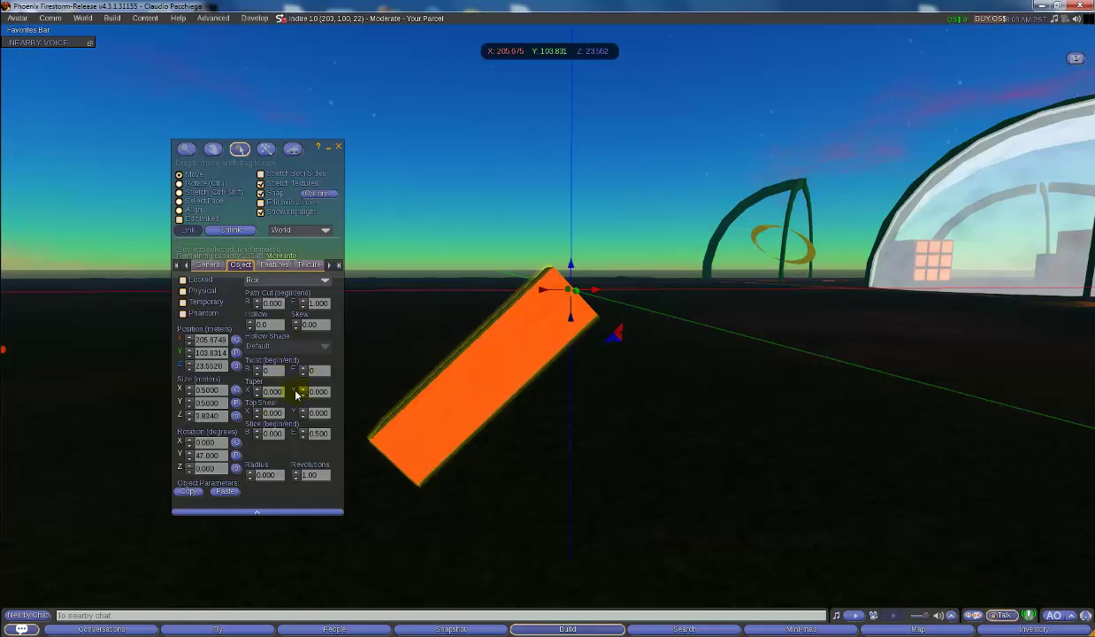
Step: Set the tilted bar's X taper to 0.05 and finish editing it
click(256, 390)
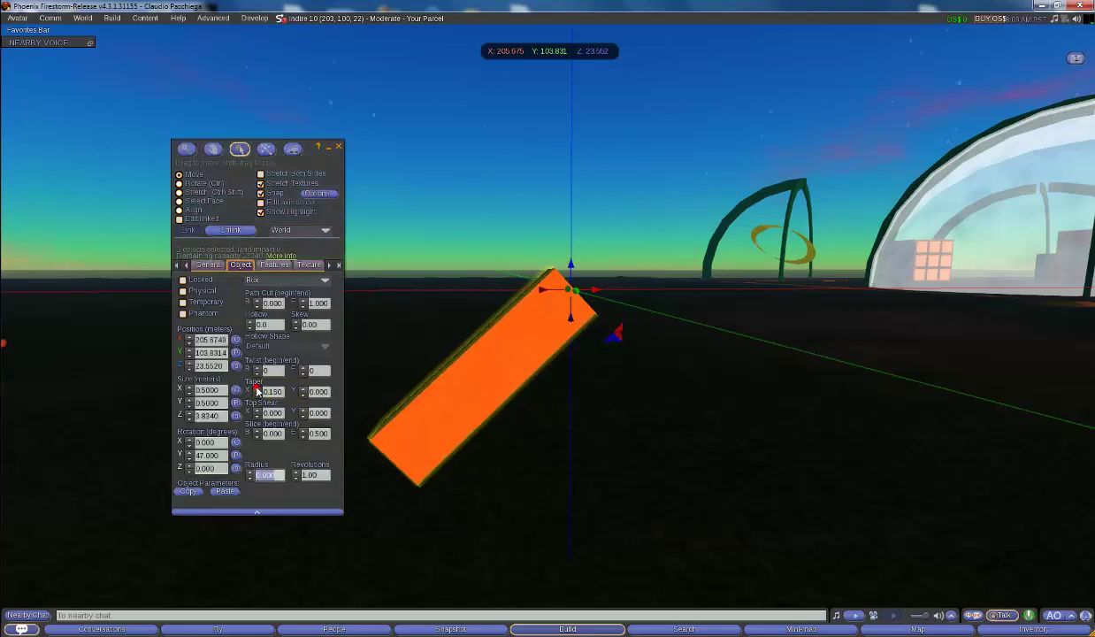
click(256, 390)
click(257, 391)
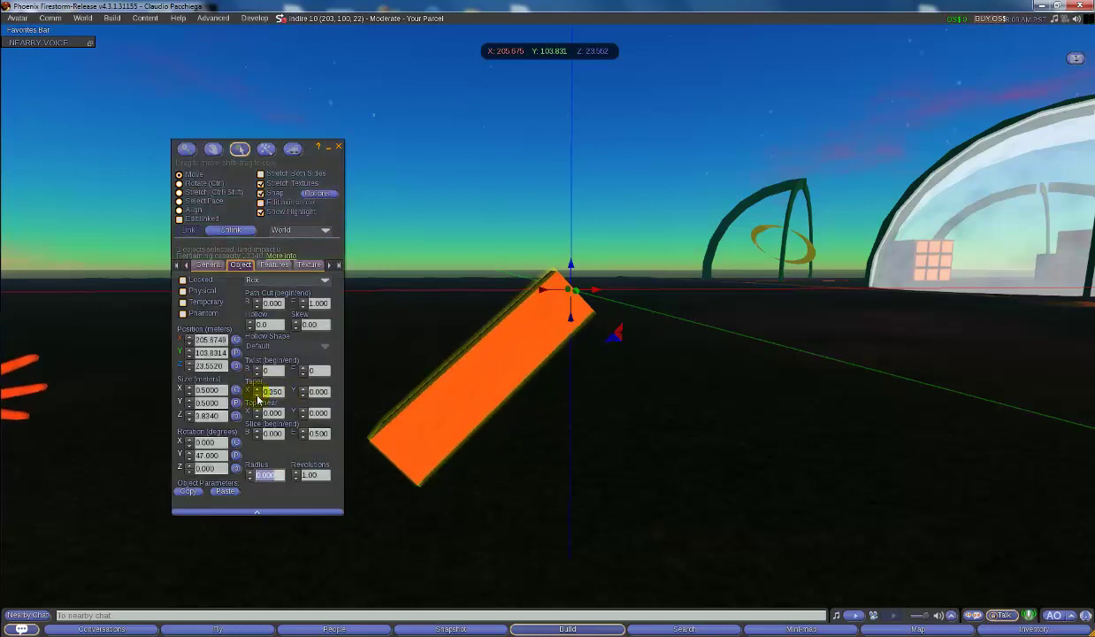
click(256, 390)
click(257, 390)
click(258, 396)
click(258, 395)
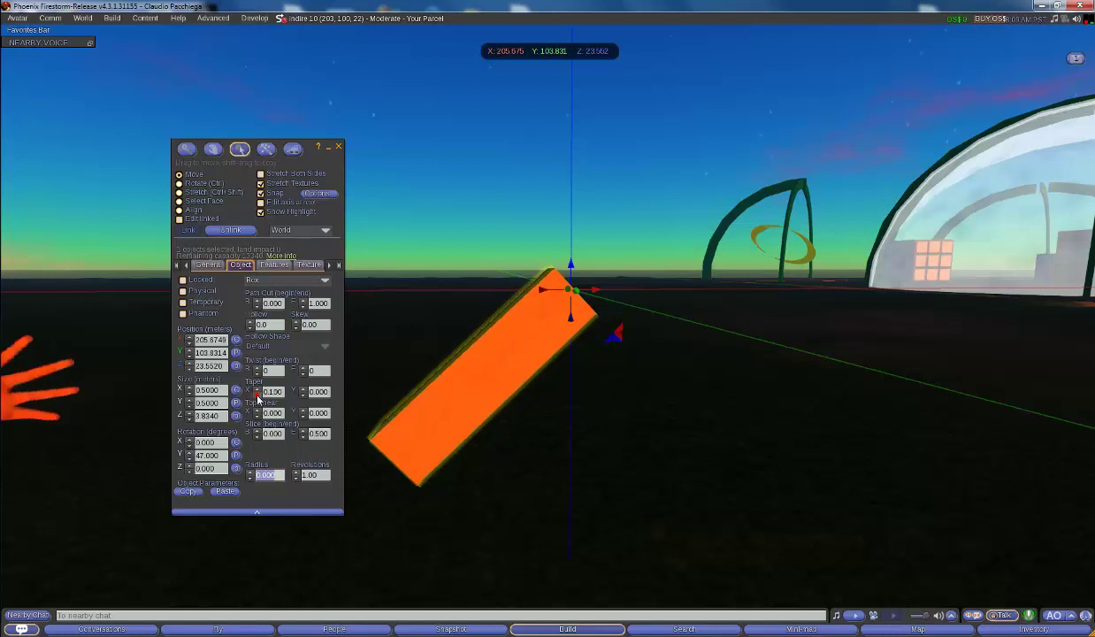
click(257, 396)
click(256, 395)
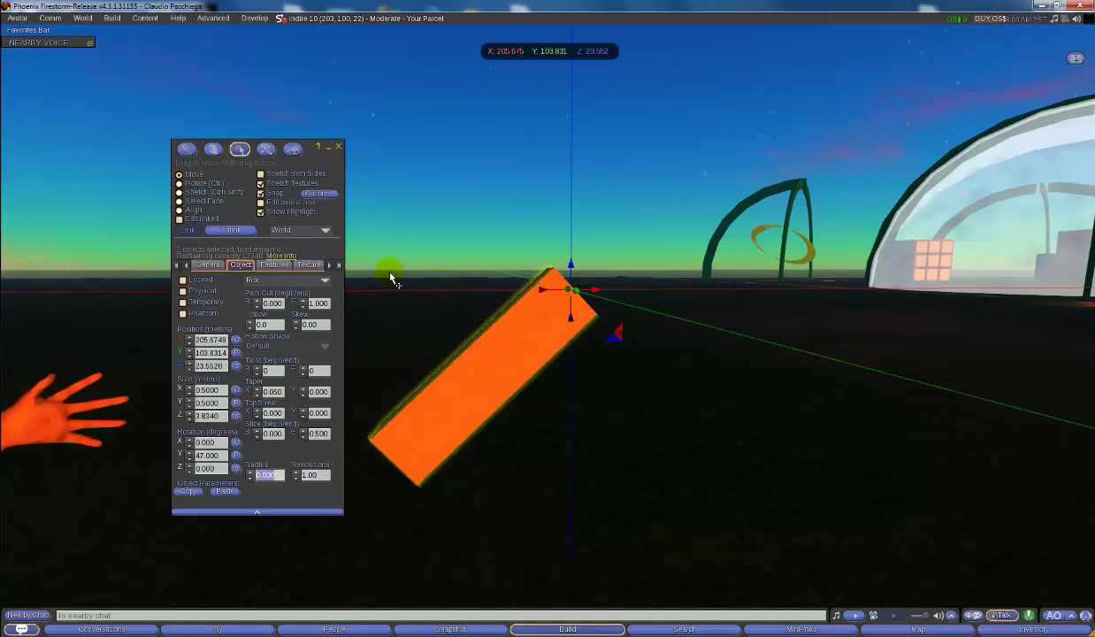
click(339, 146)
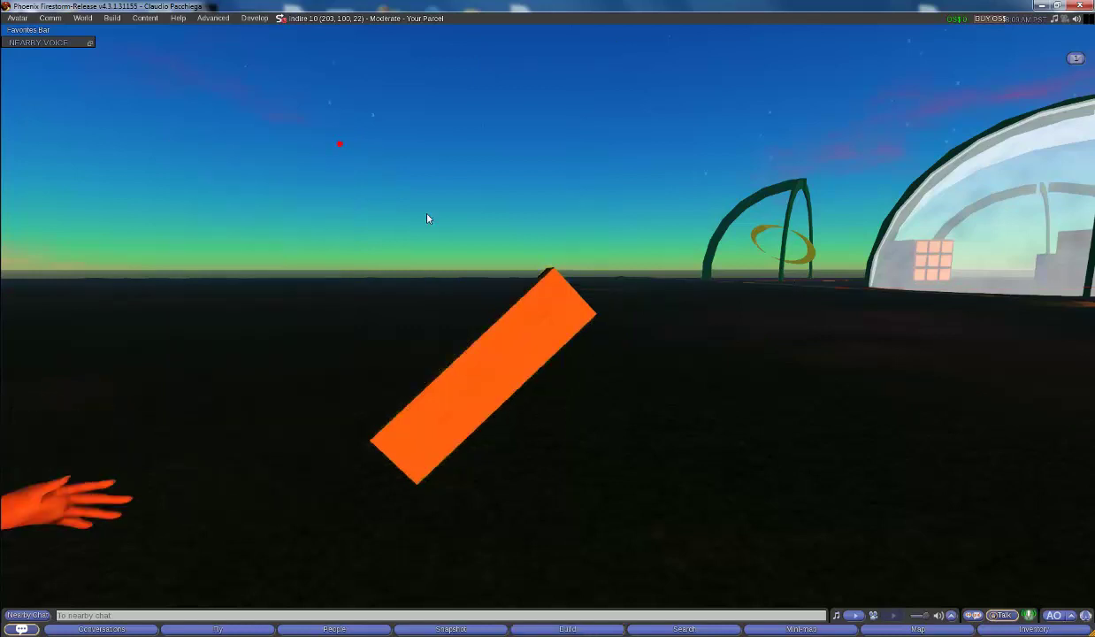
key(Escape)
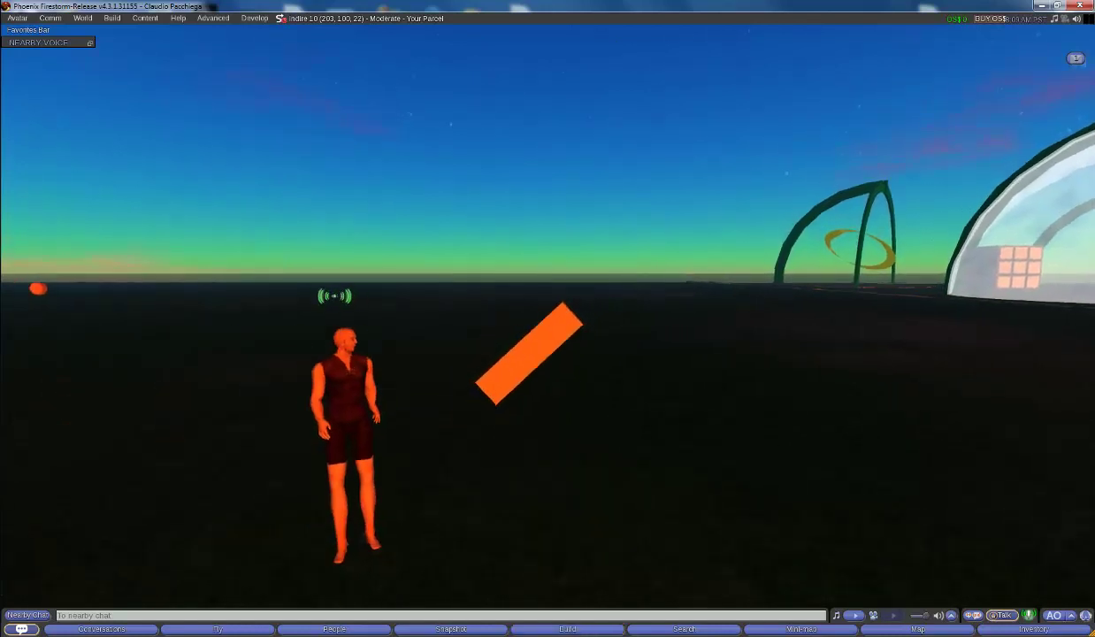
Step: Duplicate the tilted bar along the X axis and undo the copy's offset so both bars coincide
right_click(544, 350)
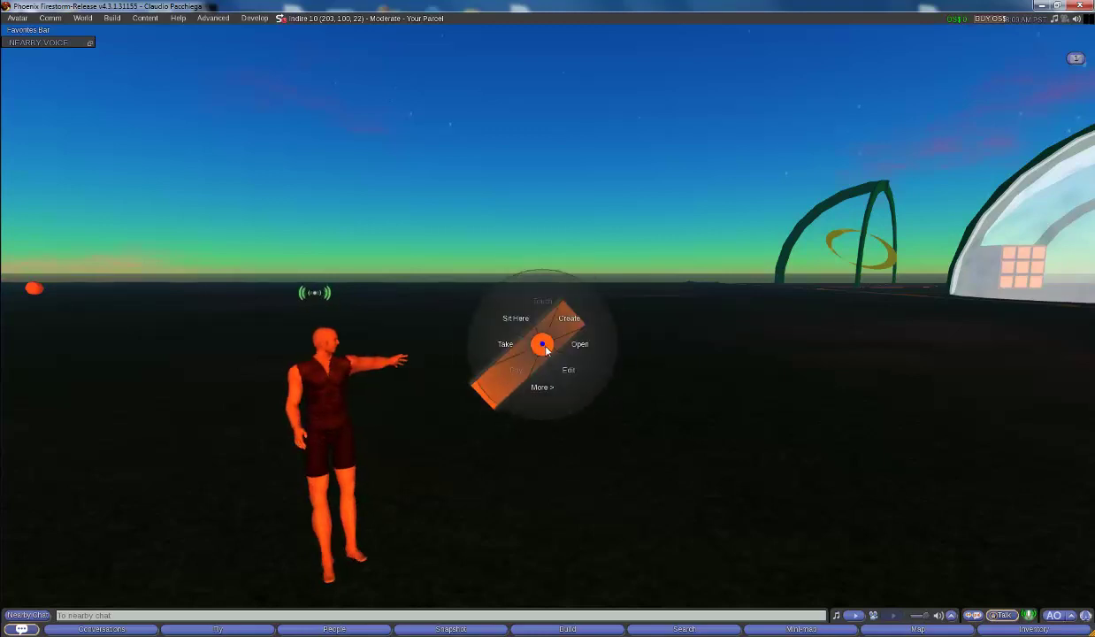
click(559, 366)
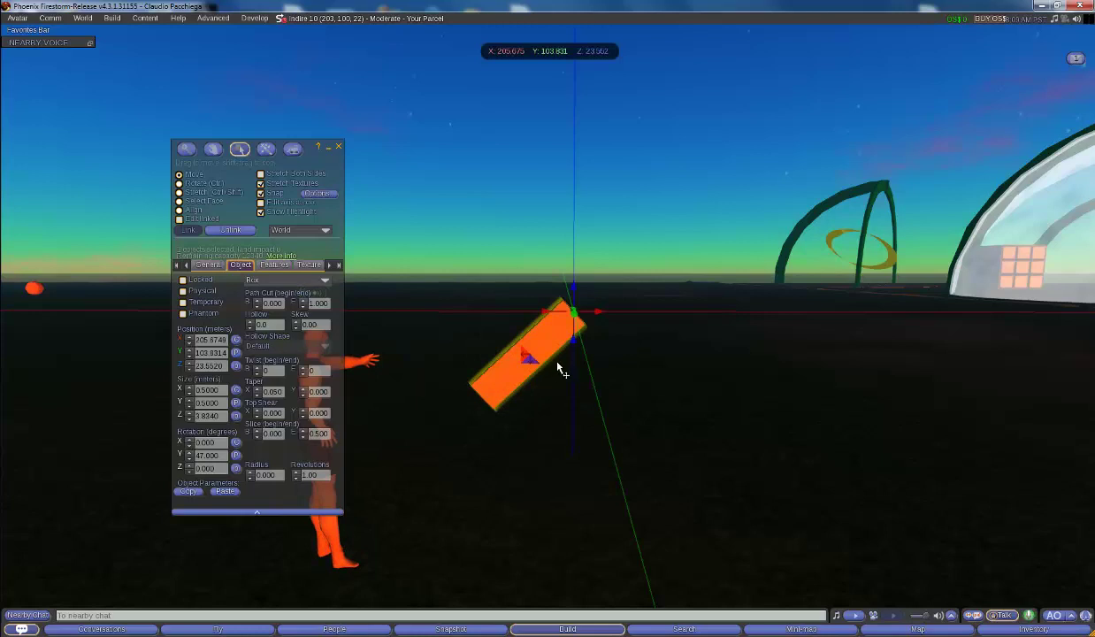
shift+drag(599, 325, 653, 330)
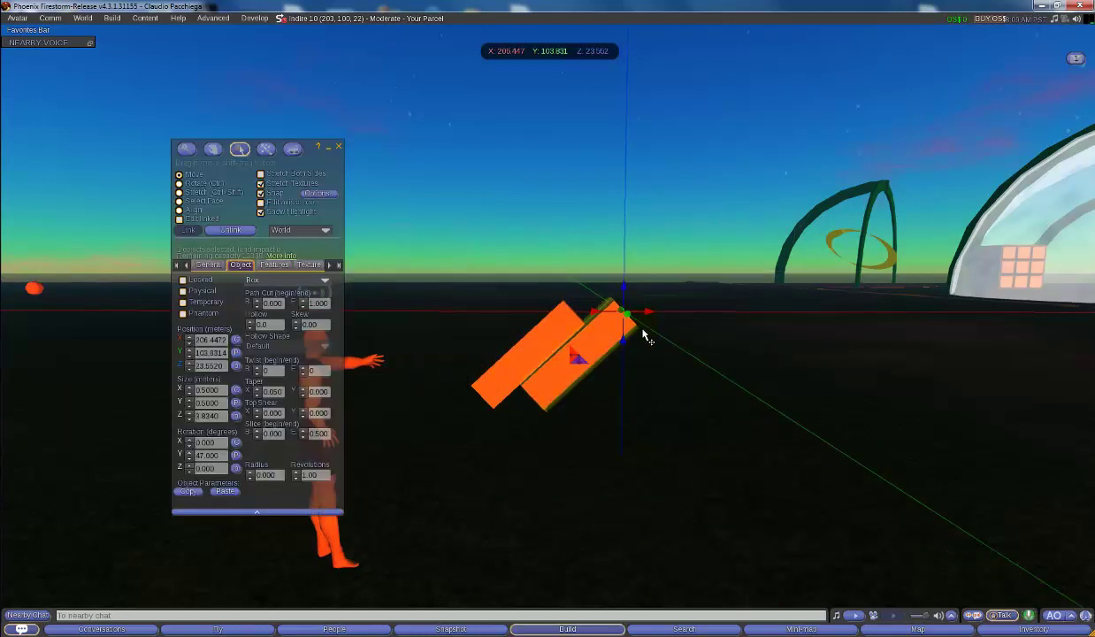
key(ctrl+z)
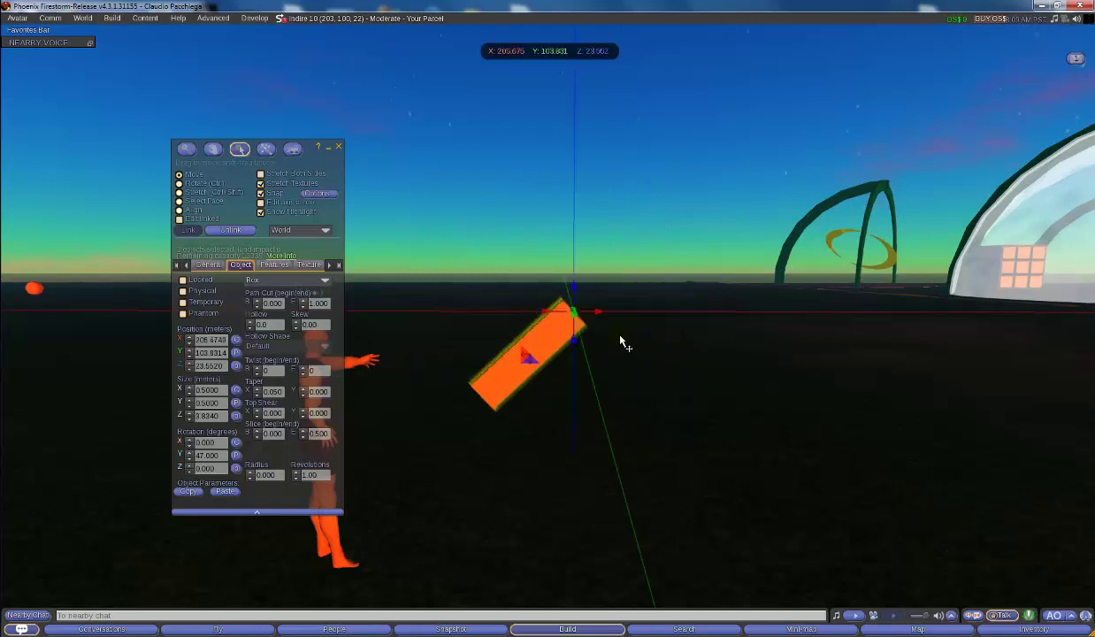
Step: Stretch the selected bar to about 6.55 m in Z and shift it down along its local axis to about X 205.96, Z 23.82
ctrl+shift+drag(630, 279, 766, 152)
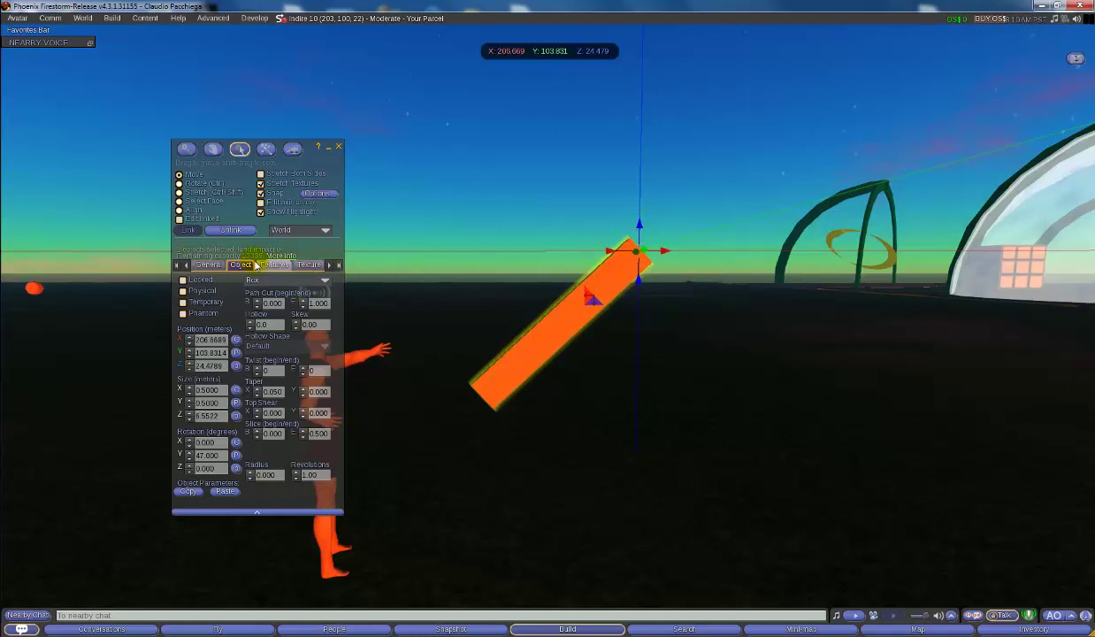
click(305, 231)
click(282, 252)
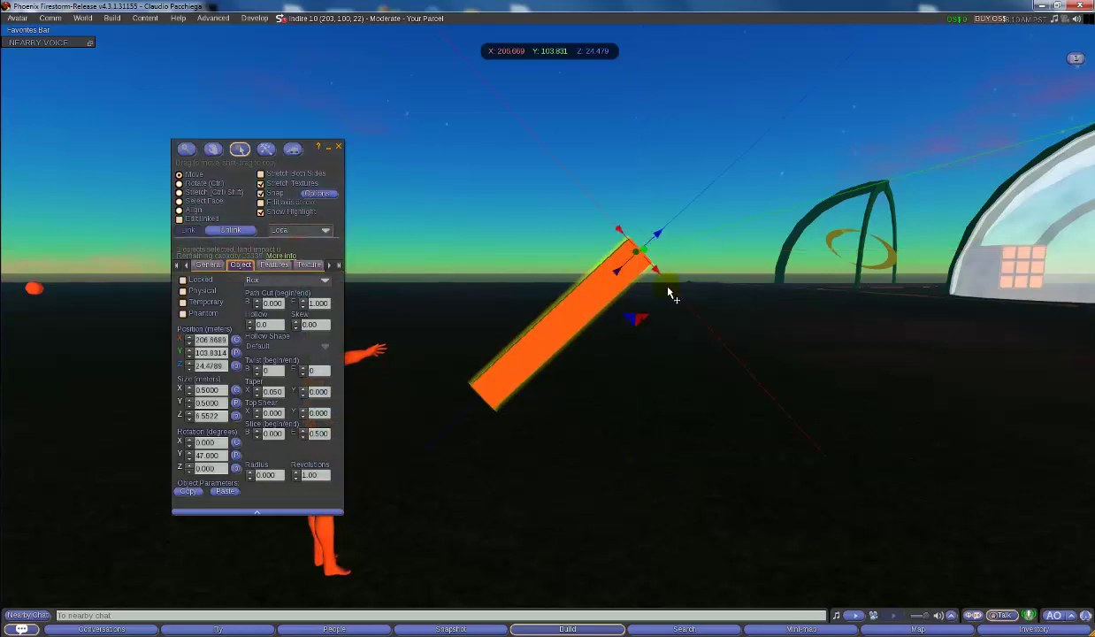
drag(644, 256, 630, 310)
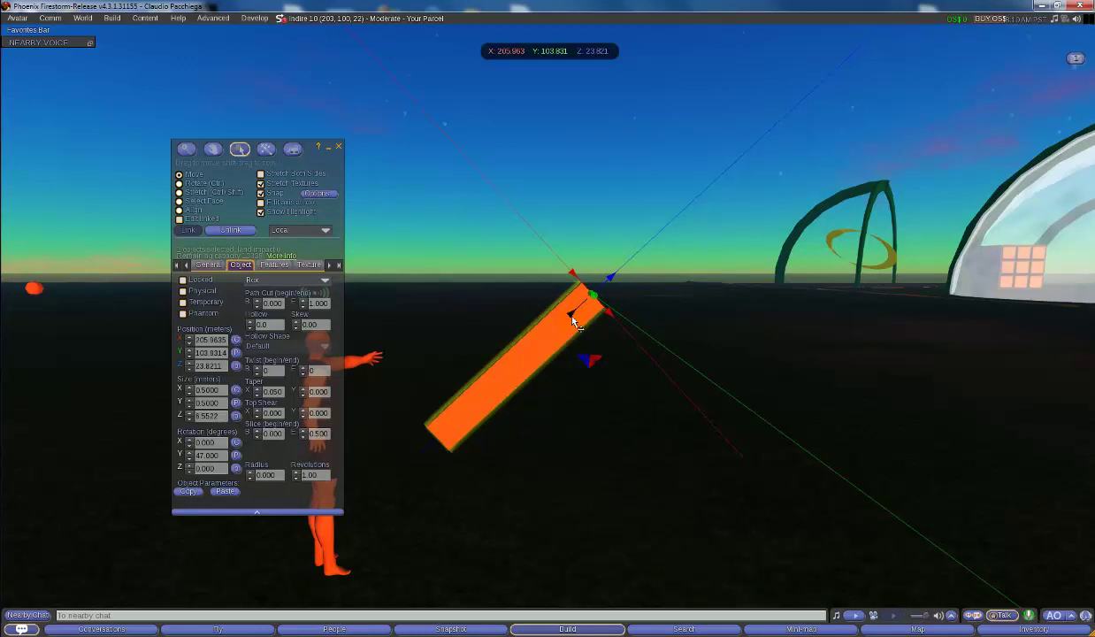
Step: Set the longer bar's X size to 0.2 m and move it to about X 205.67, Y 103.74, Z 23.55
key(ctrl+shift)
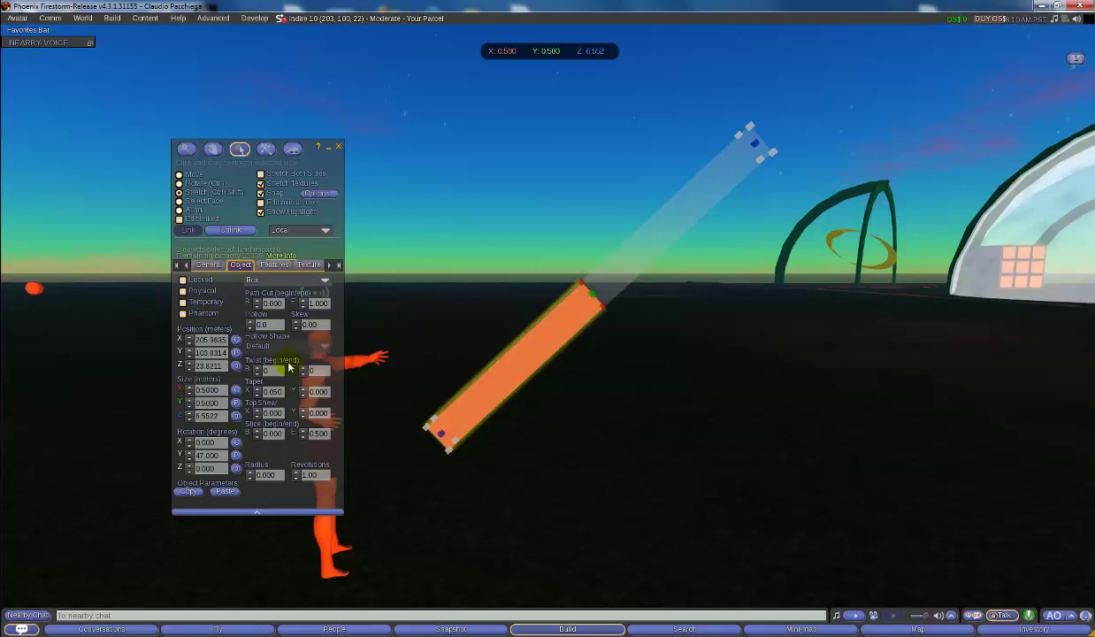
click(220, 388)
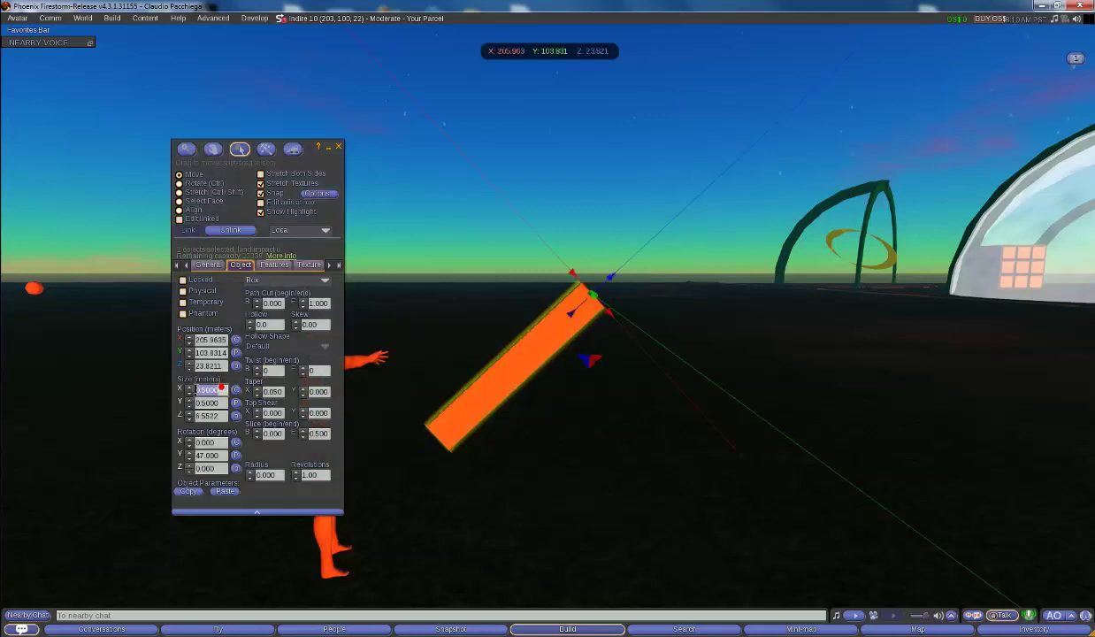
text(0.2)
key(Tab)
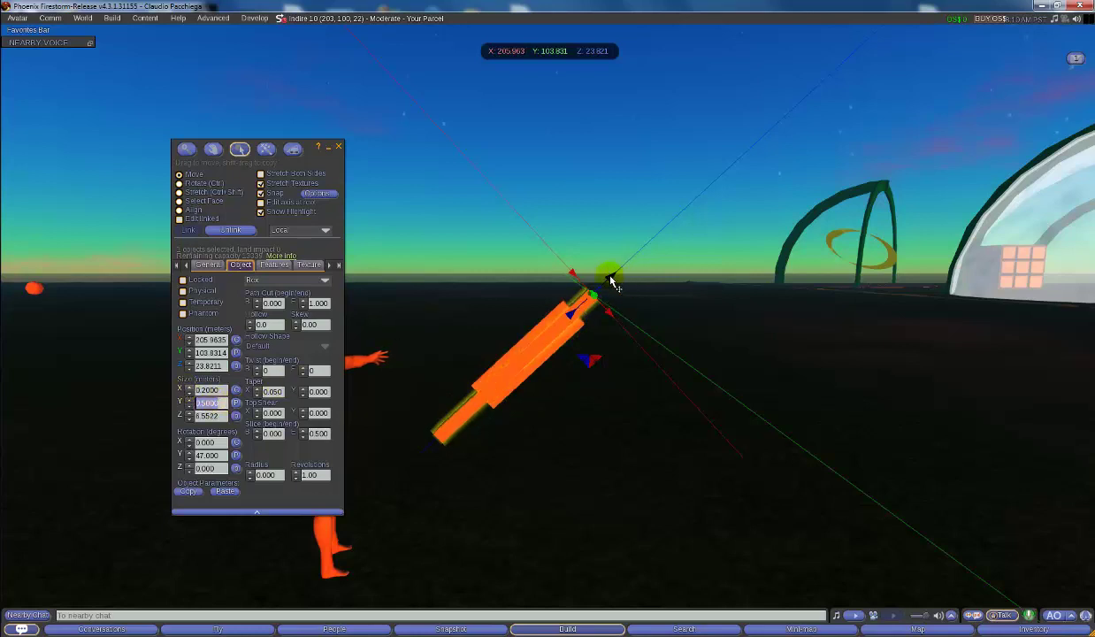
drag(611, 280, 500, 478)
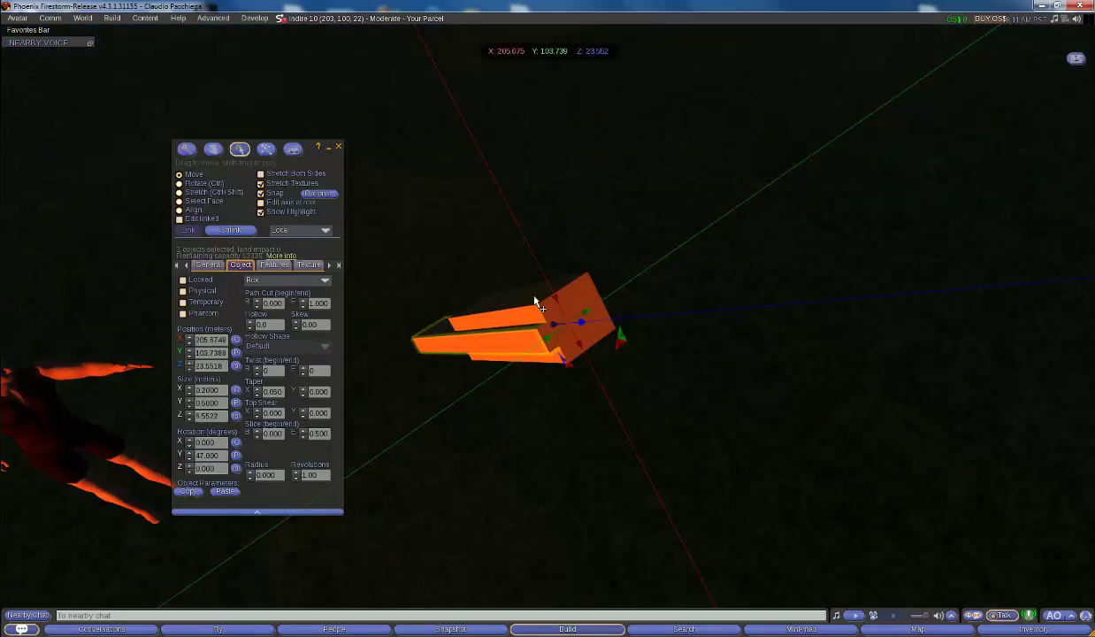
Step: Thin the longer bar to about 0.09 m in Y, positioned at about Y 103.53
shift+drag(591, 309, 691, 402)
key(Escape)
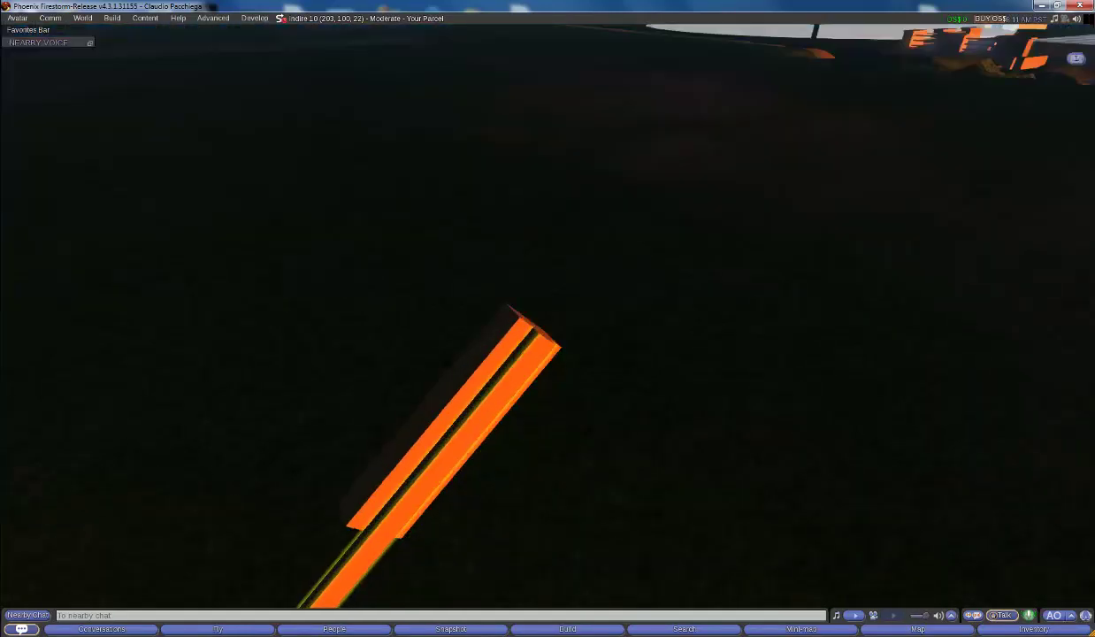
alt+drag(542, 336, 529, 348)
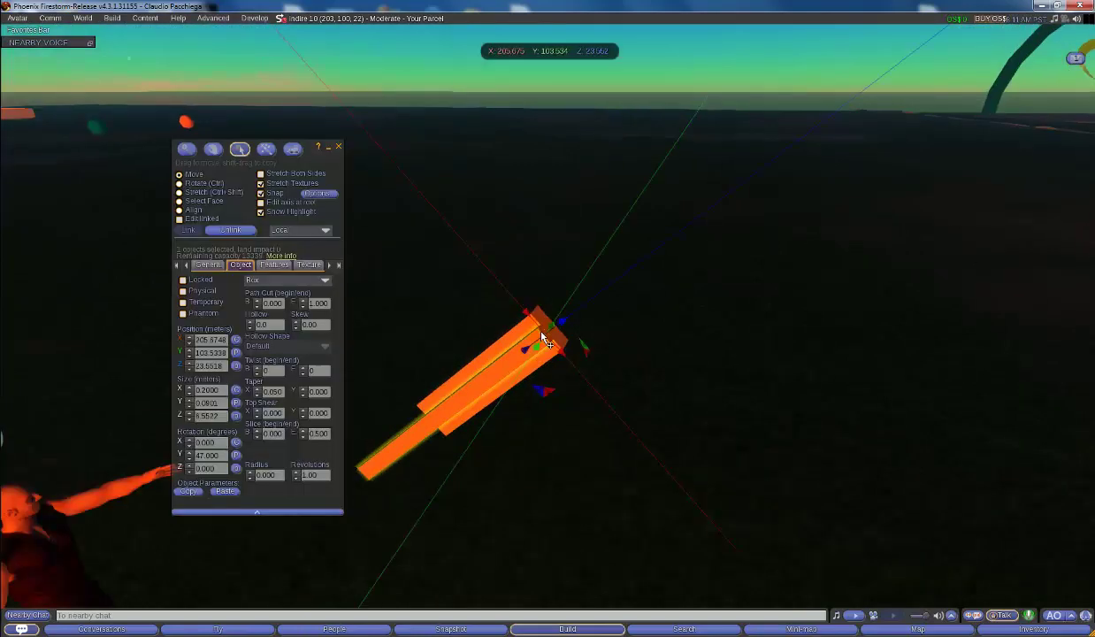
Step: Apply the Blank texture to the longer bar and colour it pure blue (RGB 0, 0, 255)
click(306, 266)
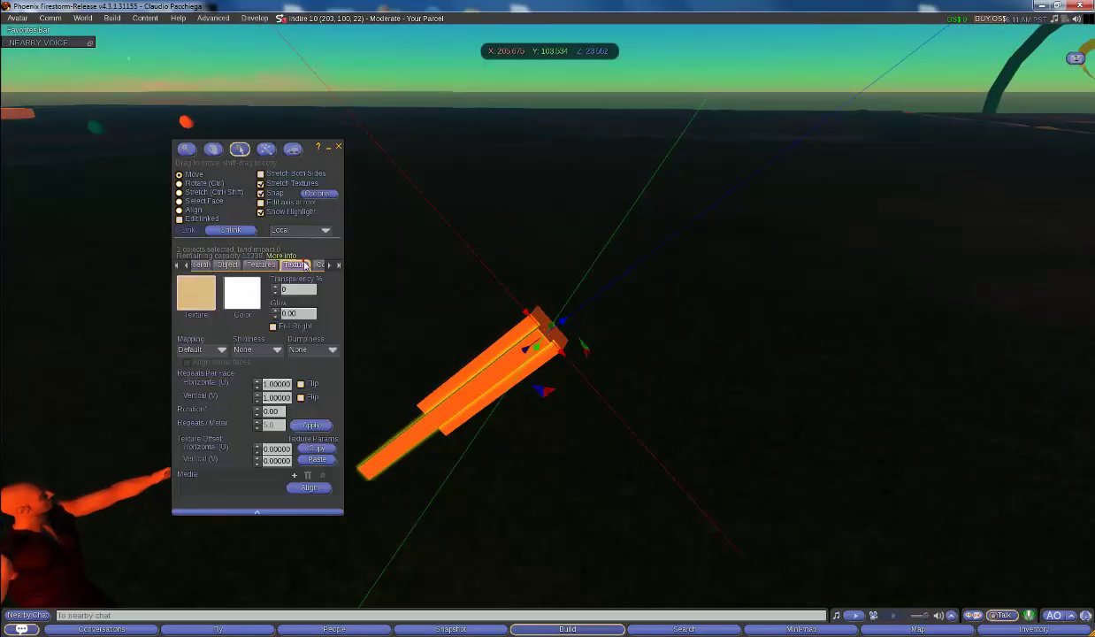
click(204, 296)
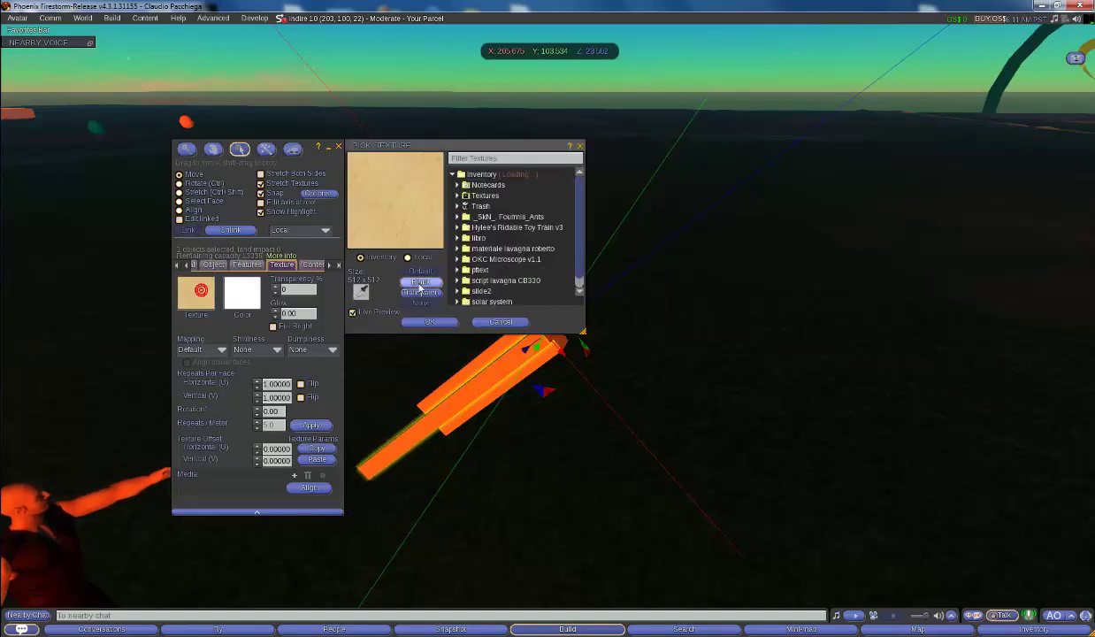
click(420, 283)
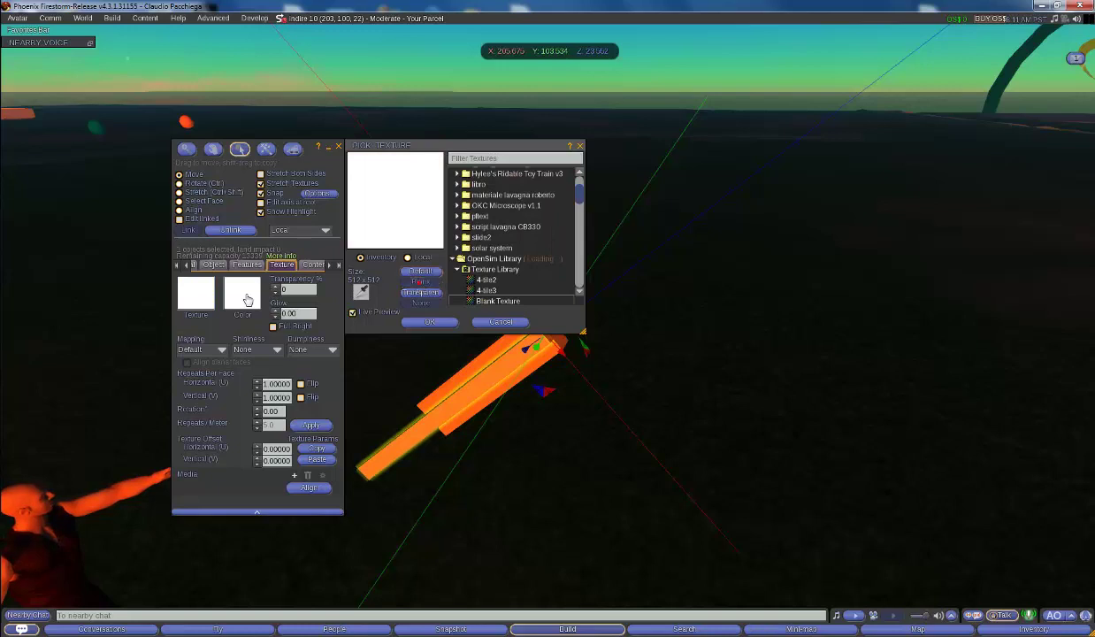
click(244, 297)
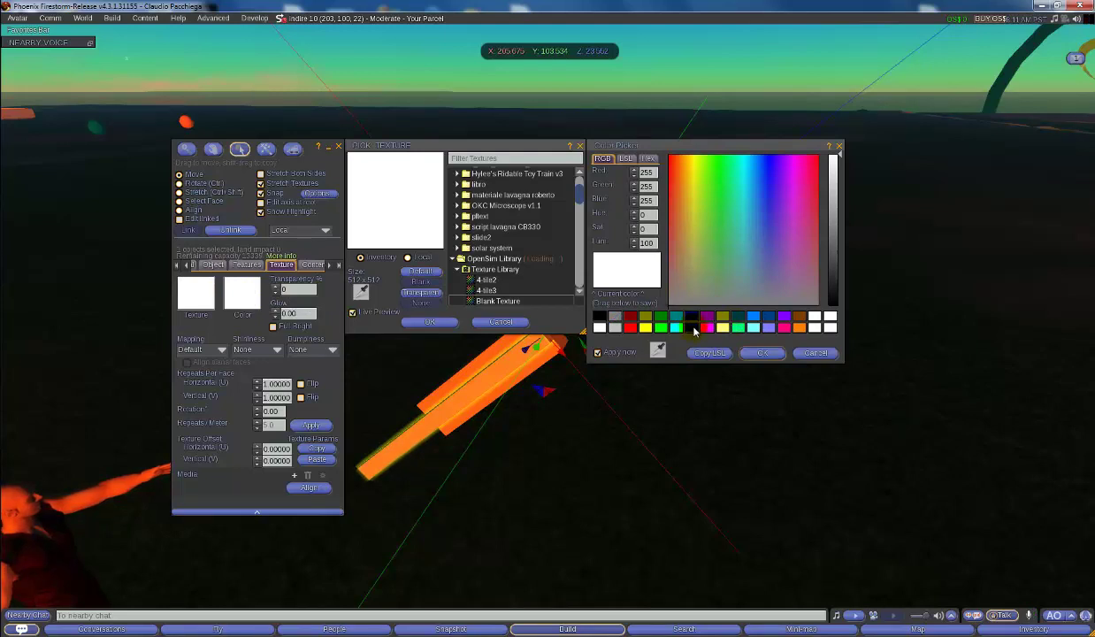
click(692, 327)
click(760, 354)
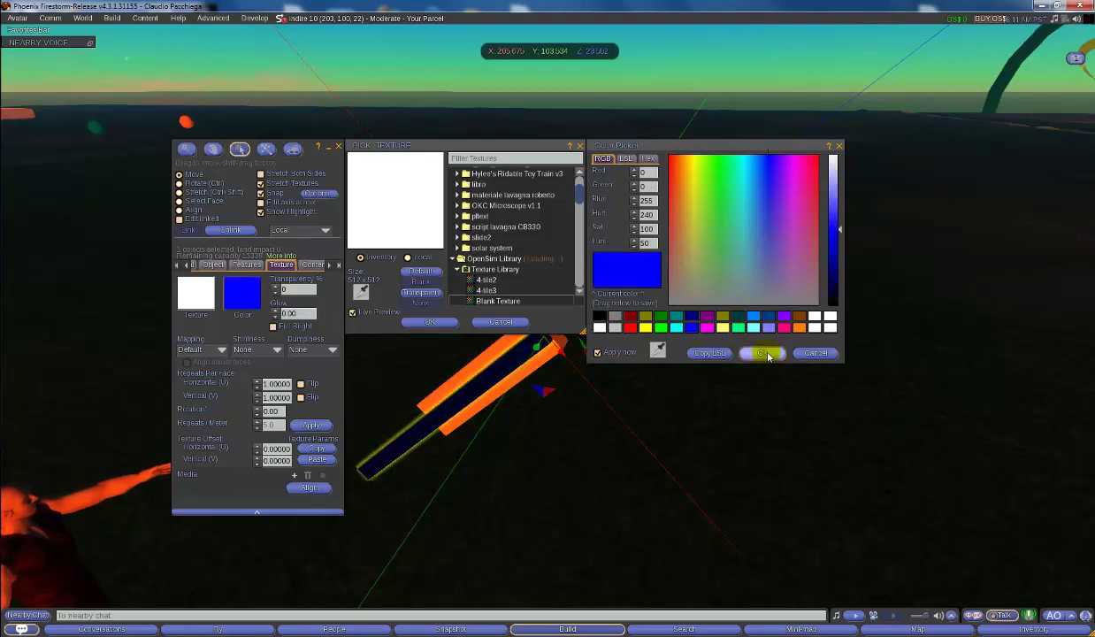
Step: Set the shorter bar's X size to 0.3 m
click(501, 349)
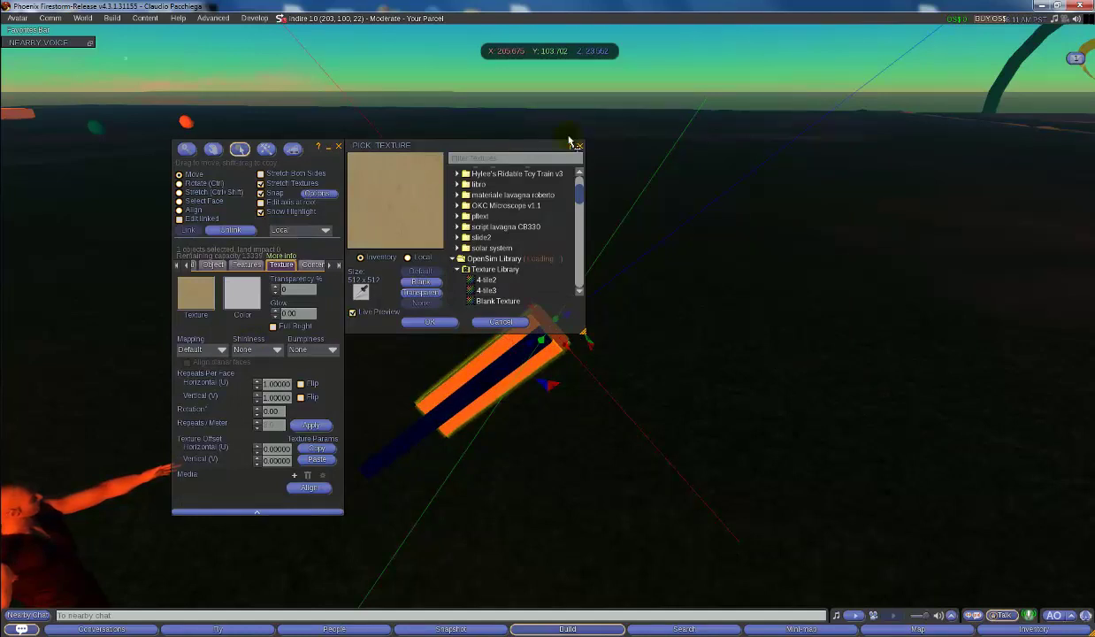
drag(521, 153, 561, 75)
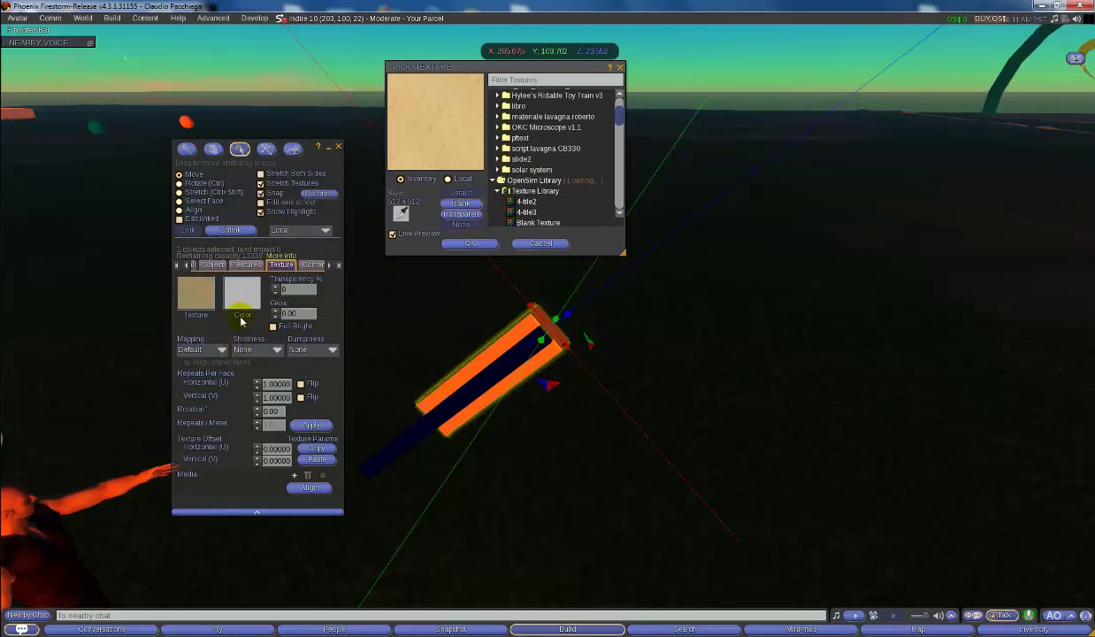
click(212, 265)
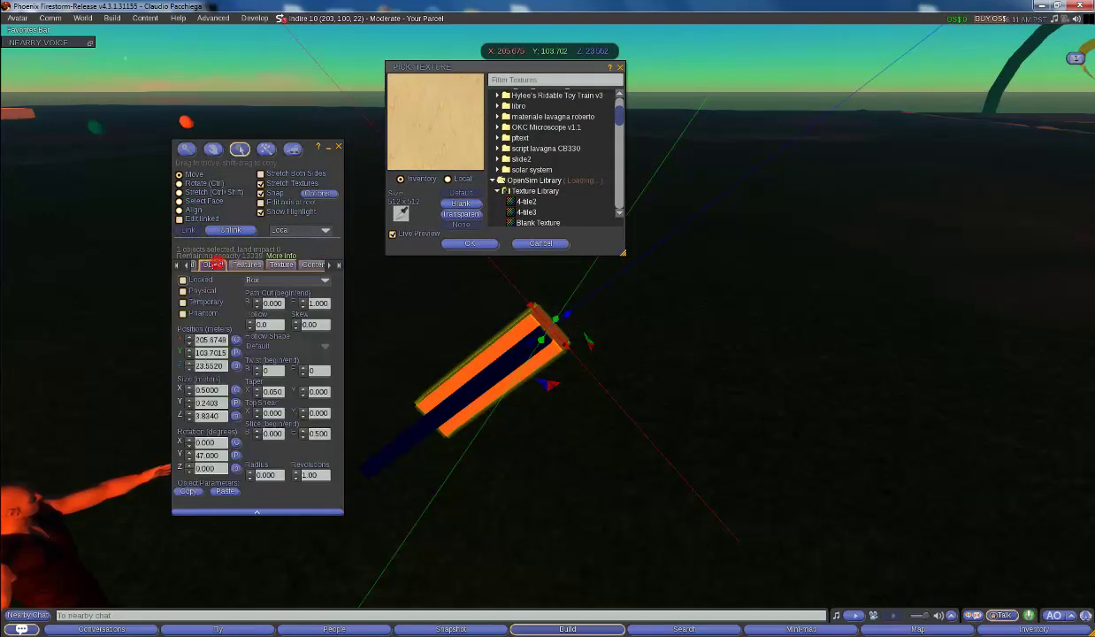
drag(219, 389, 189, 390)
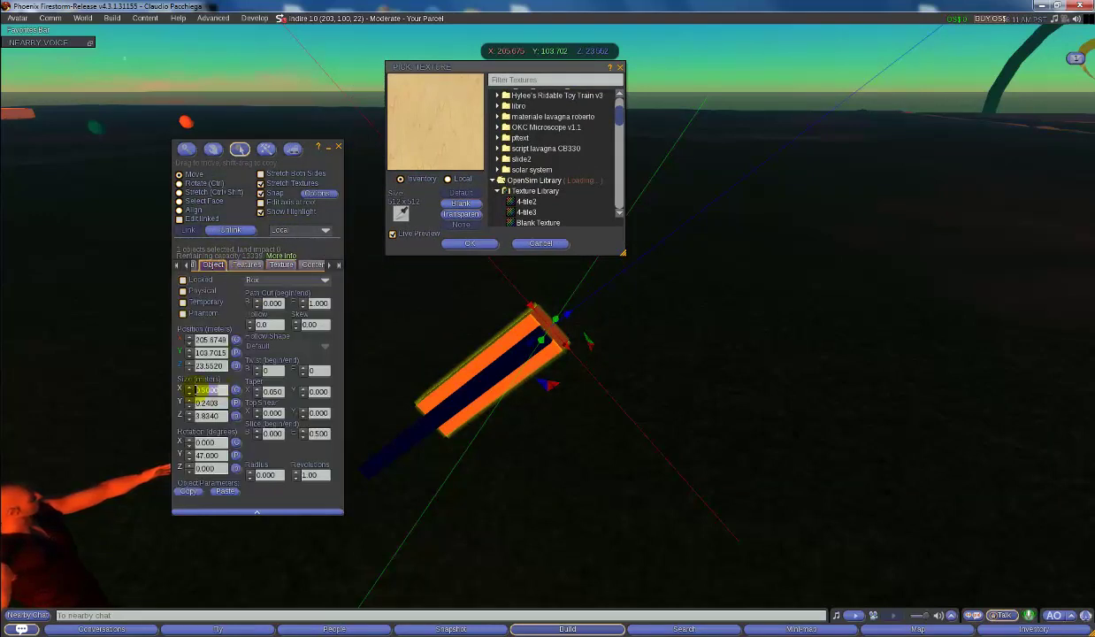
key(BackSpace)
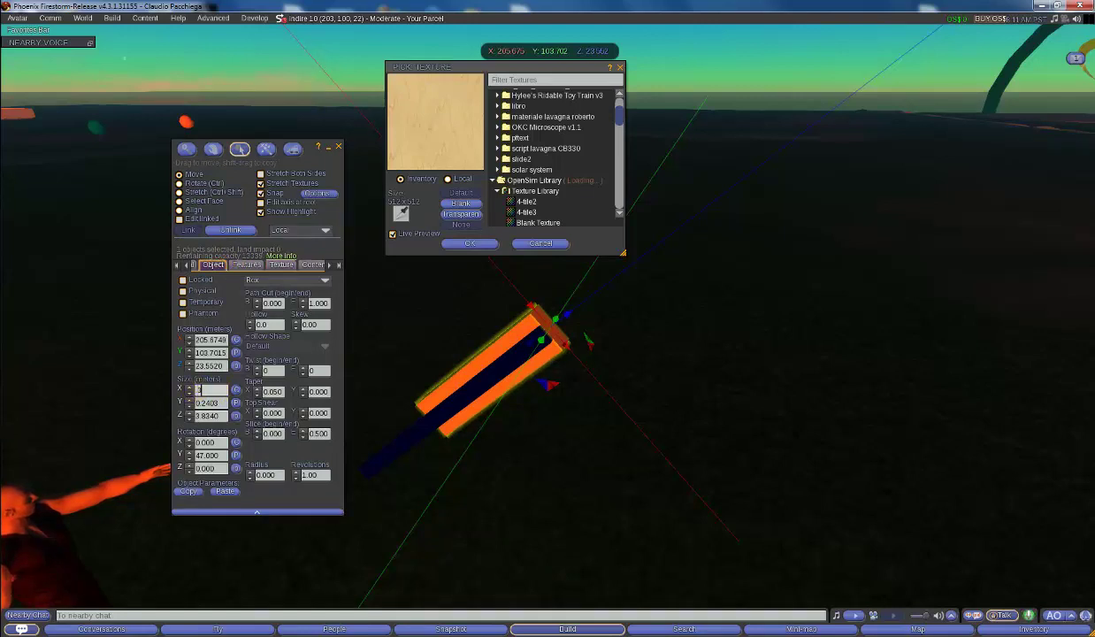
text(.3)
key(Tab)
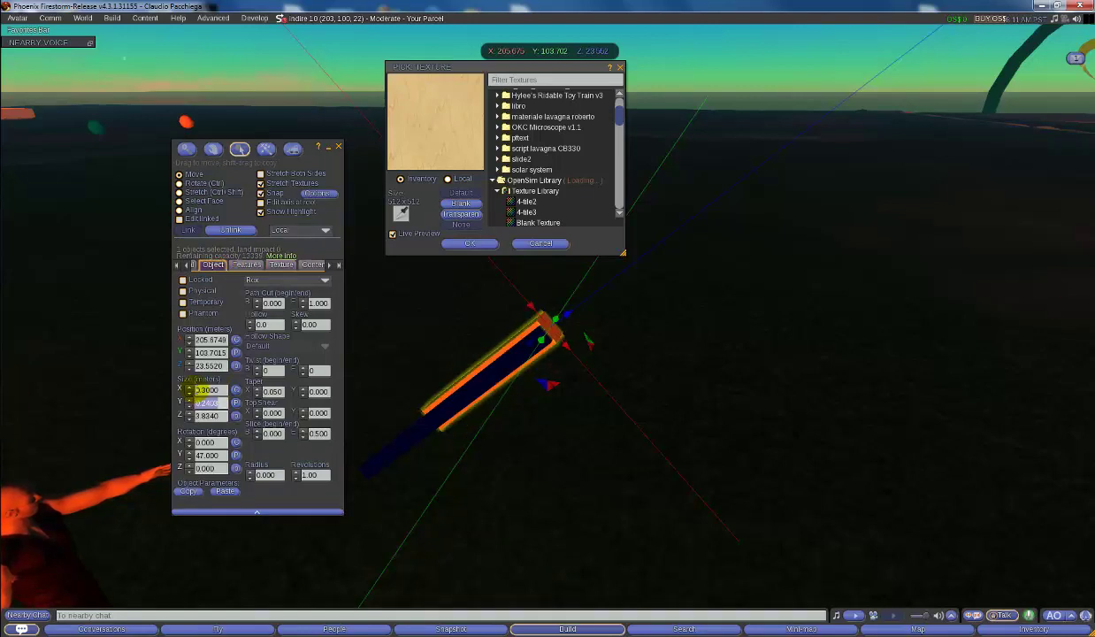
Step: Apply the Blank texture to the shorter bar, colour it cyan, and finish editing it
click(455, 204)
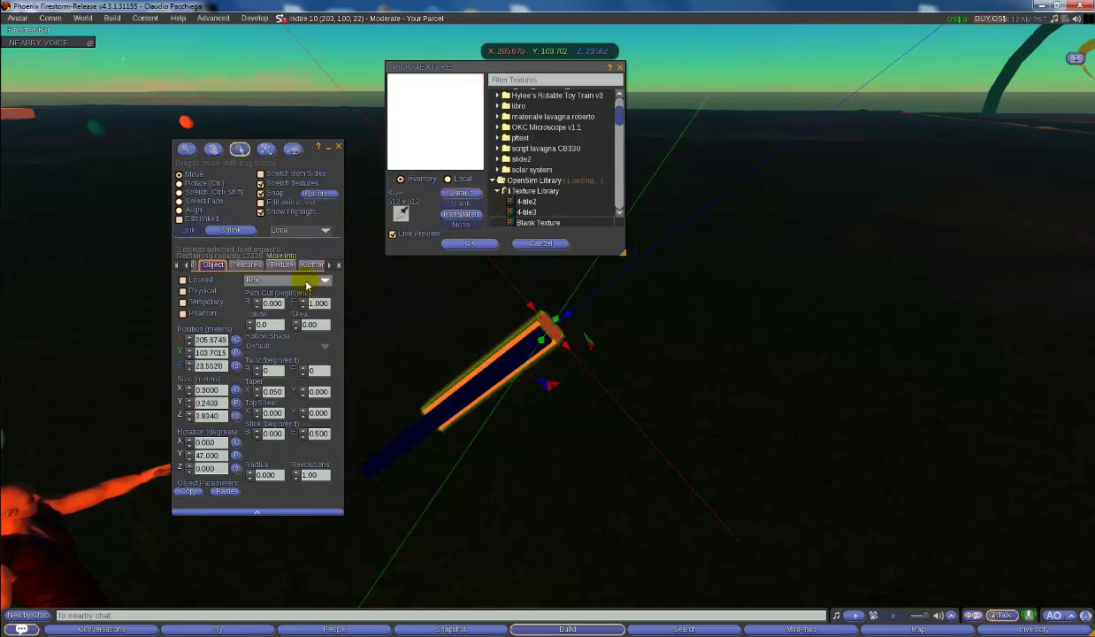
click(281, 264)
click(253, 296)
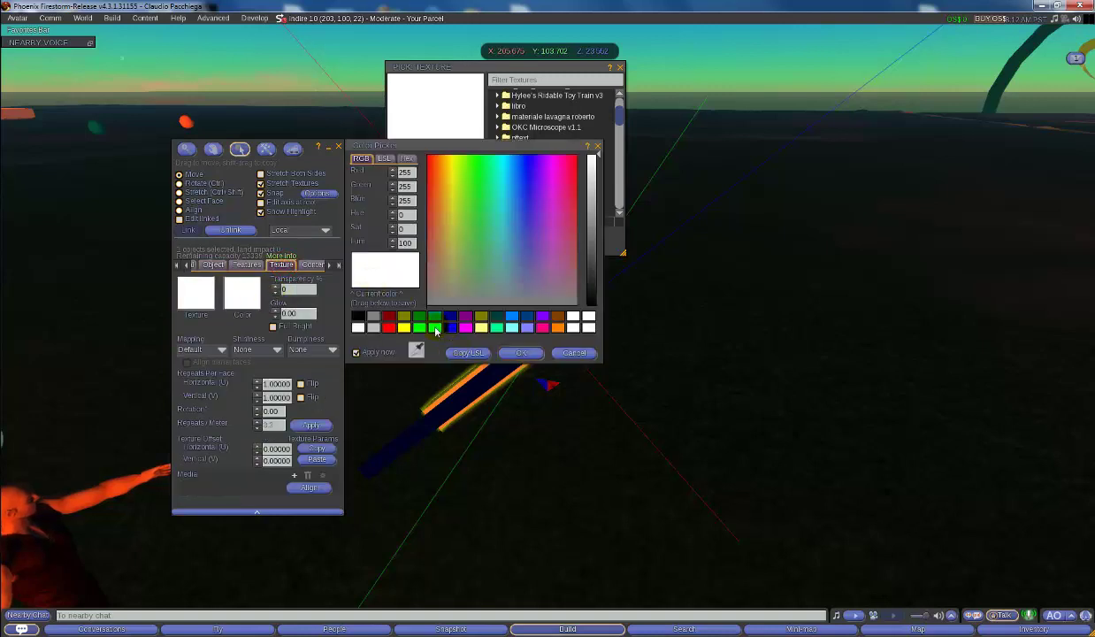
click(435, 329)
click(597, 145)
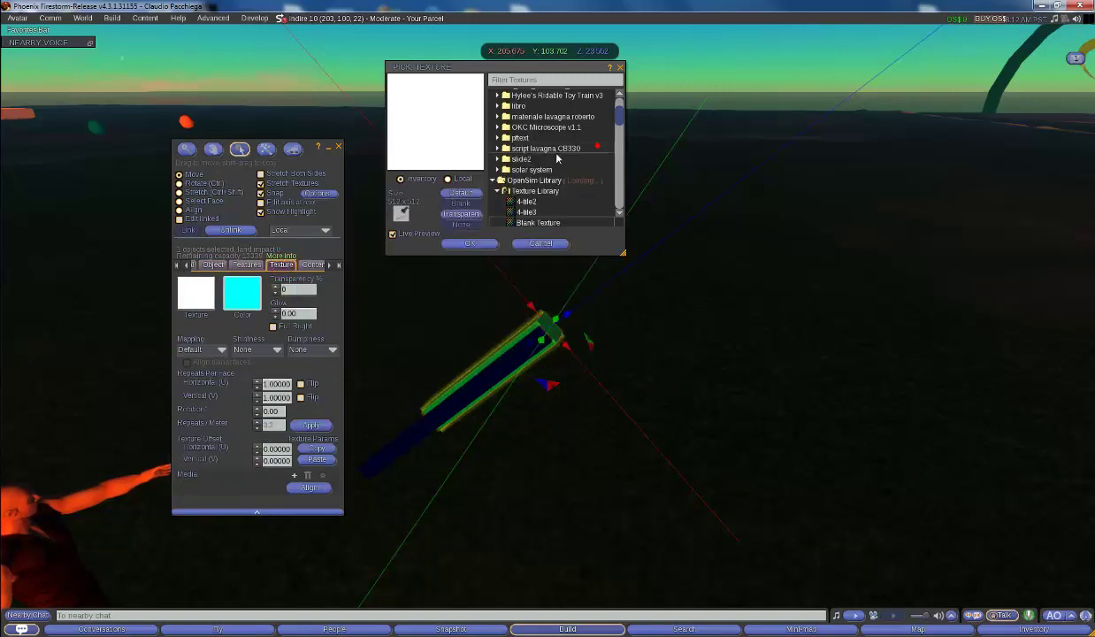
click(338, 147)
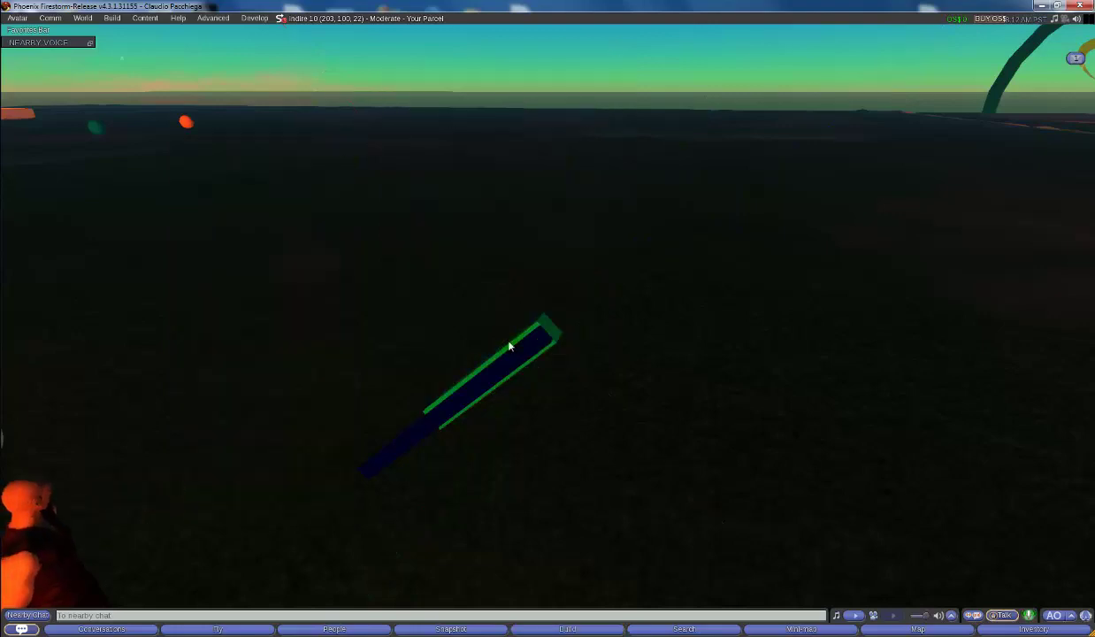
Step: Try rotating the longer blue bar upward around its pivot end, and undo that rotation
mouse_move(549, 330)
ctrl+alt+mouse_down()
mouse_move(575, 309)
mouse_move(548, 330)
mouse_move(588, 319)
mouse_move(548, 333)
ctrl+alt+mouse_up()
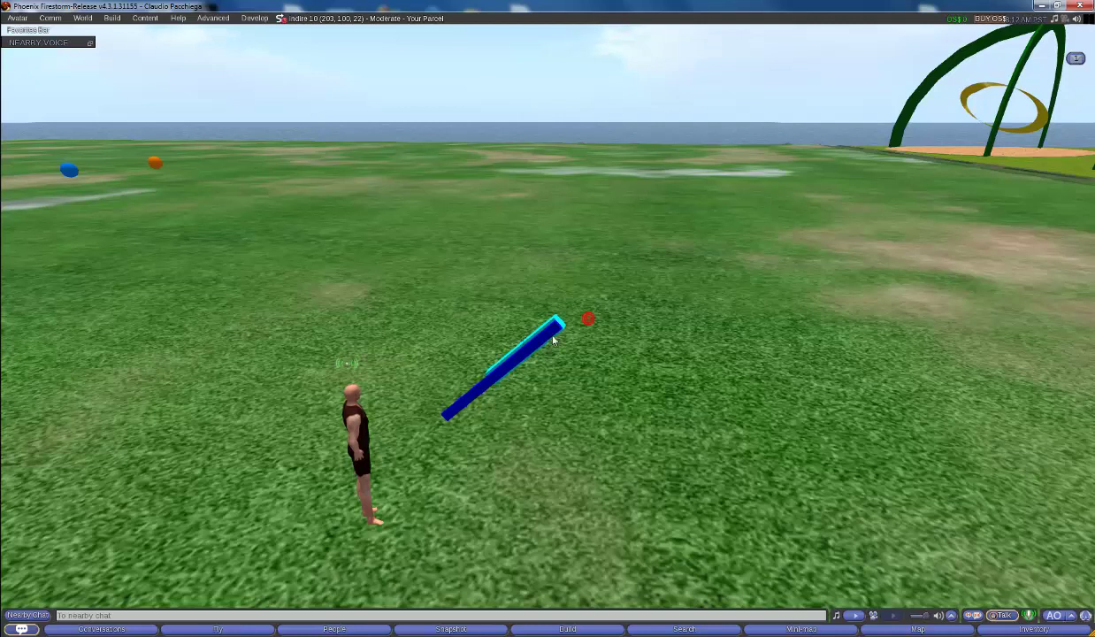
right_click(542, 337)
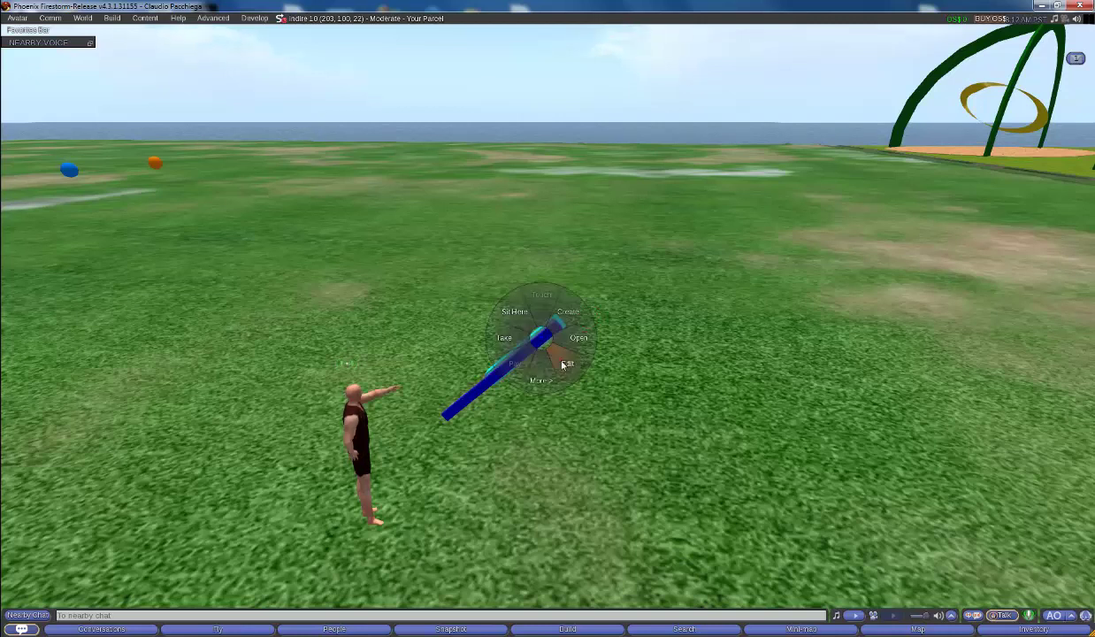
click(566, 364)
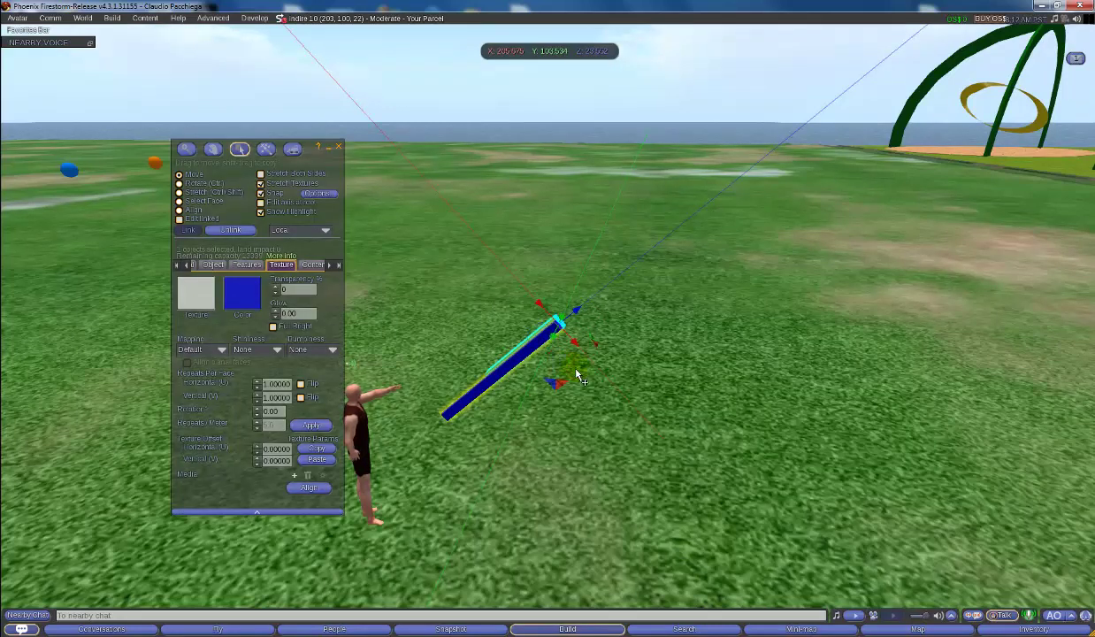
key(ctrl)
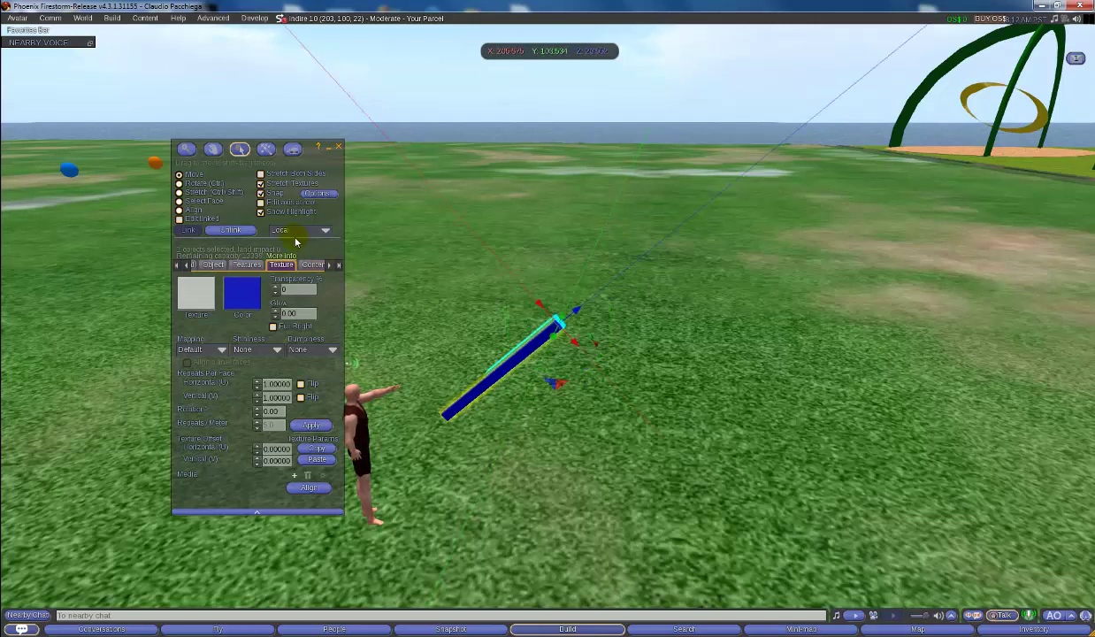
key(ctrl)
ctrl+drag(609, 314, 557, 357)
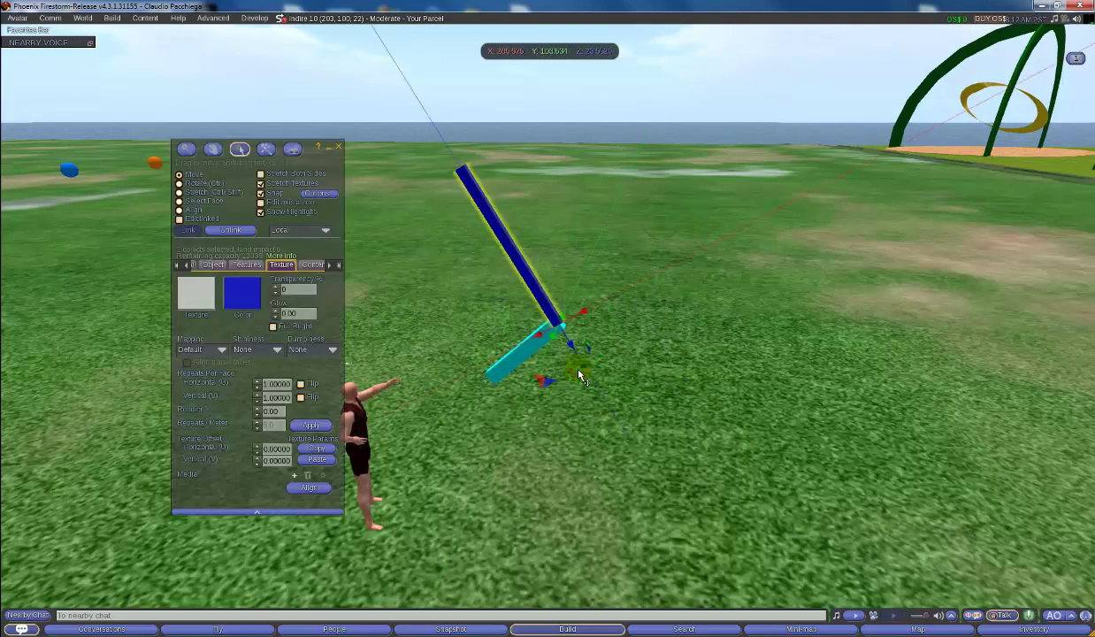
key(ctrl+z)
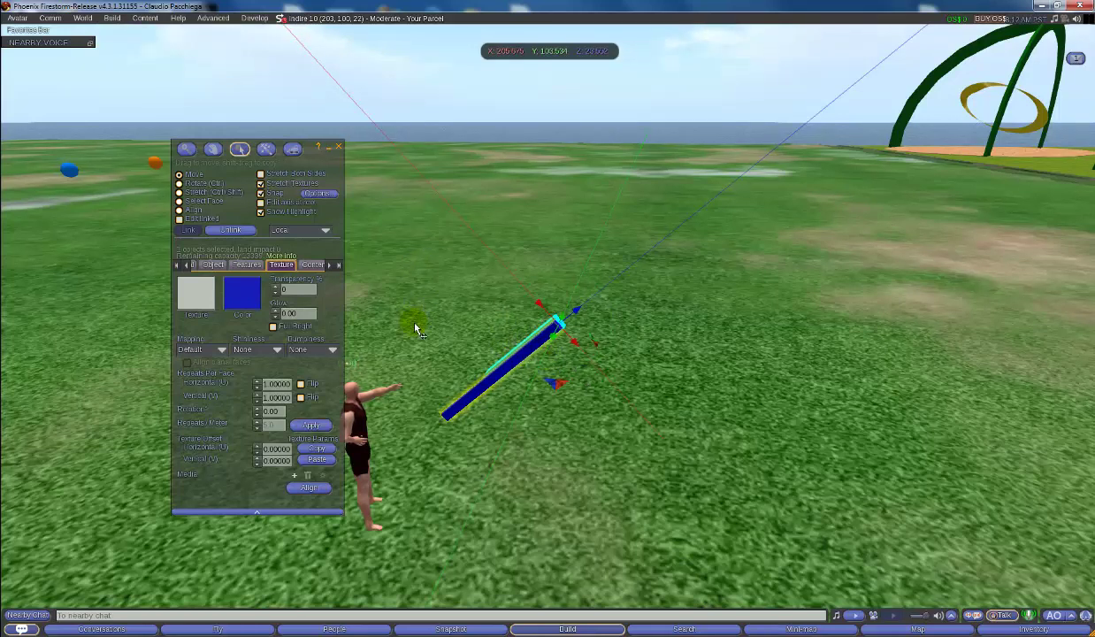
Step: Rotate the longer blue bar around the shared pivot to X 180, Y 60, Z 180 degrees, check its object parameters, and finish editing
key(ctrl)
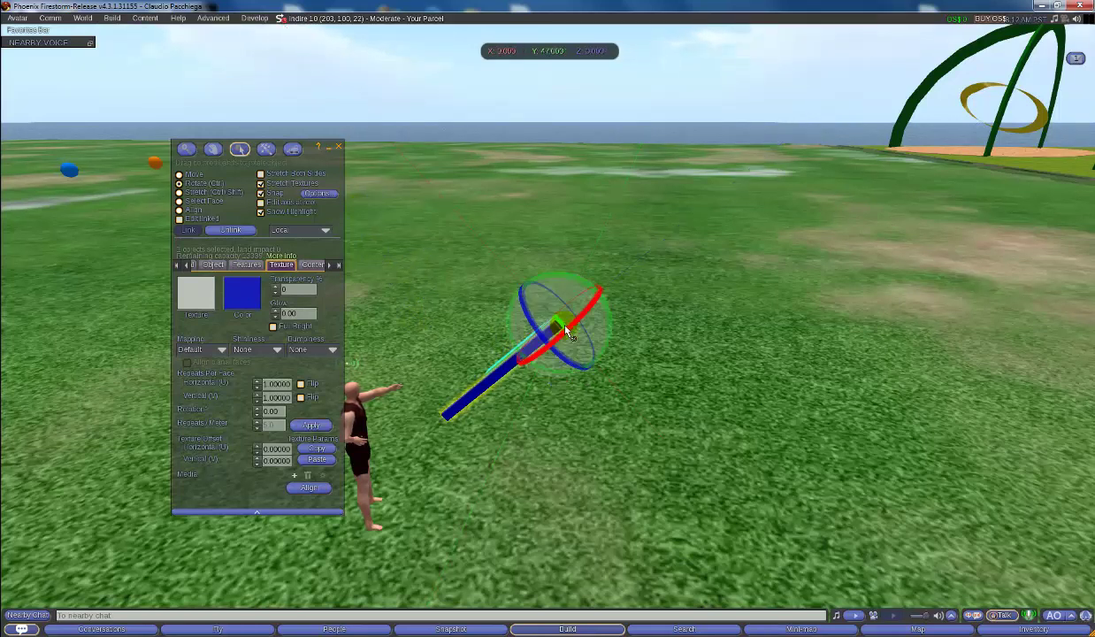
ctrl+drag(566, 330, 642, 353)
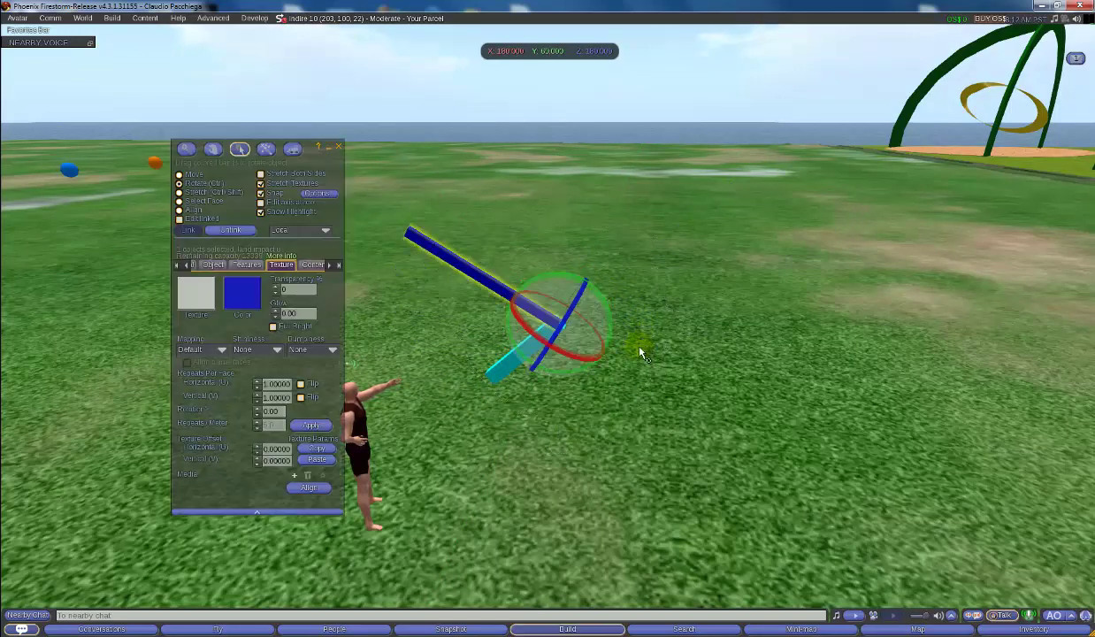
click(213, 265)
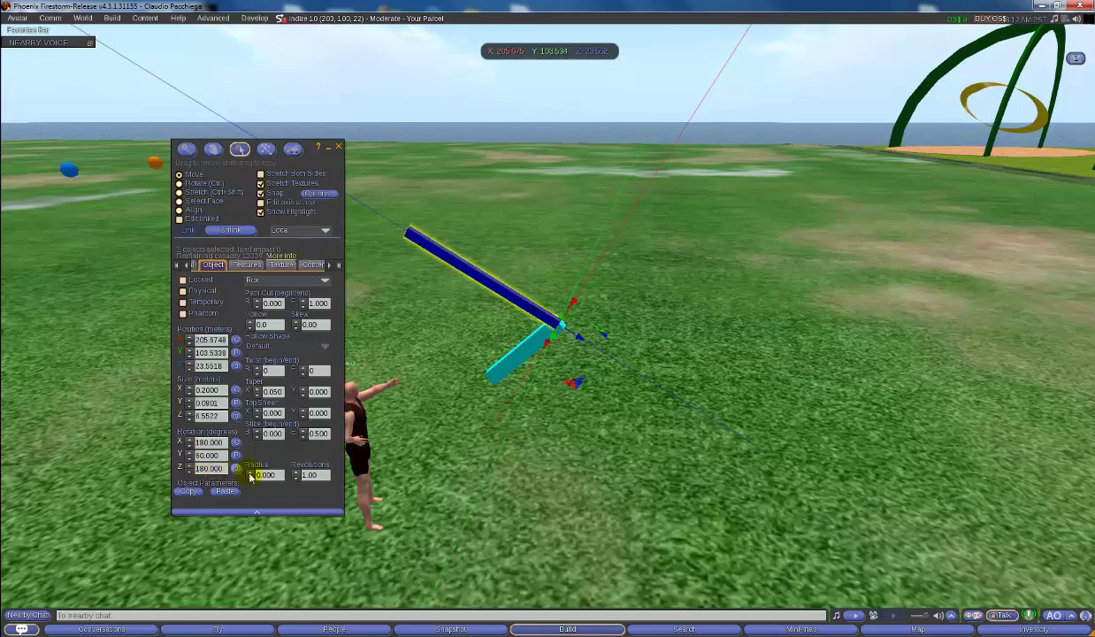
click(338, 146)
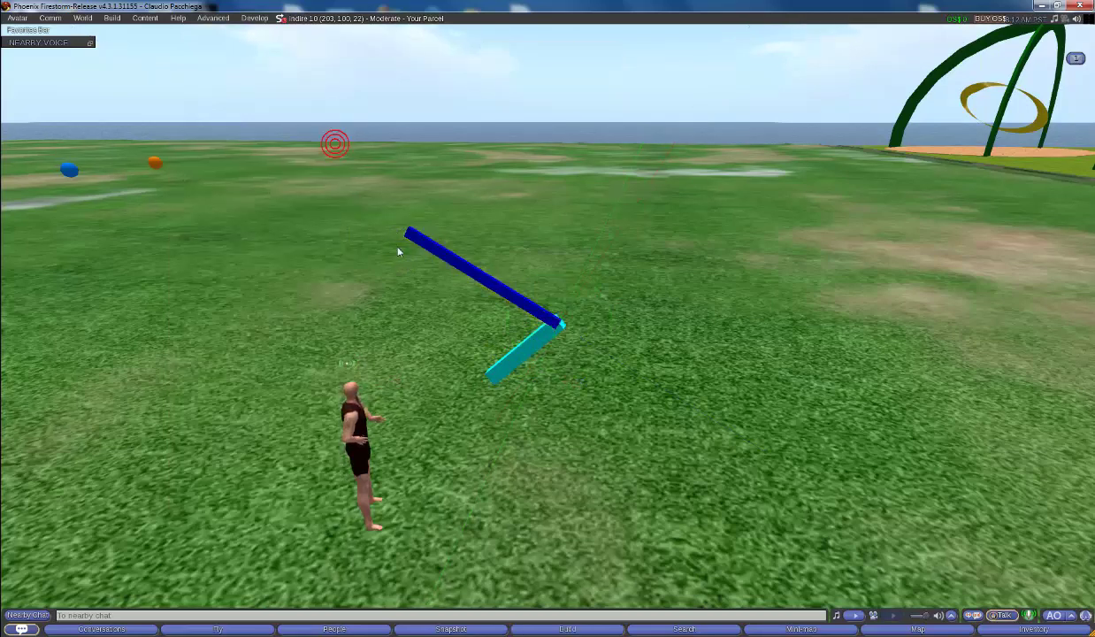
Step: Create a default 0.5 m box on the grass beside the hands at about X 206.88, Y 105.68, and open its feature settings
right_click(623, 399)
click(631, 383)
click(625, 389)
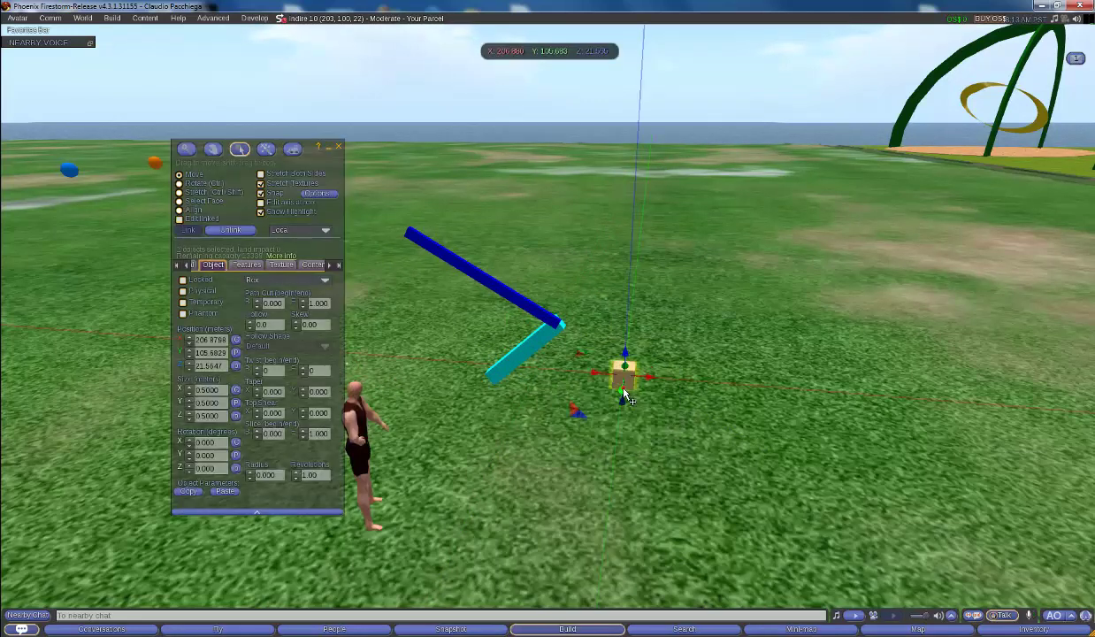
click(247, 265)
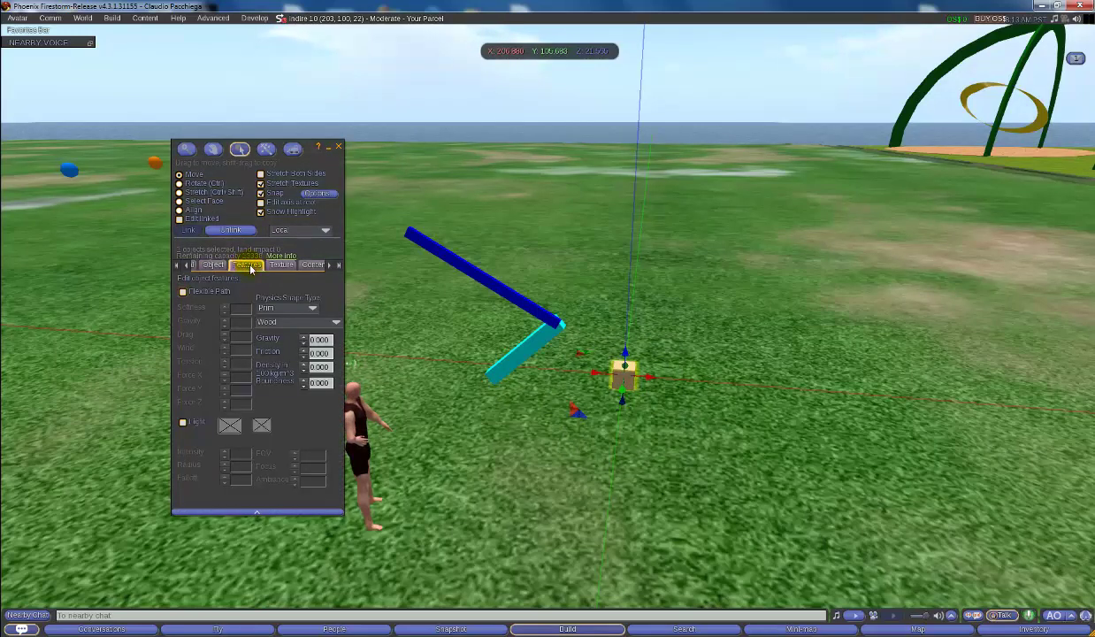